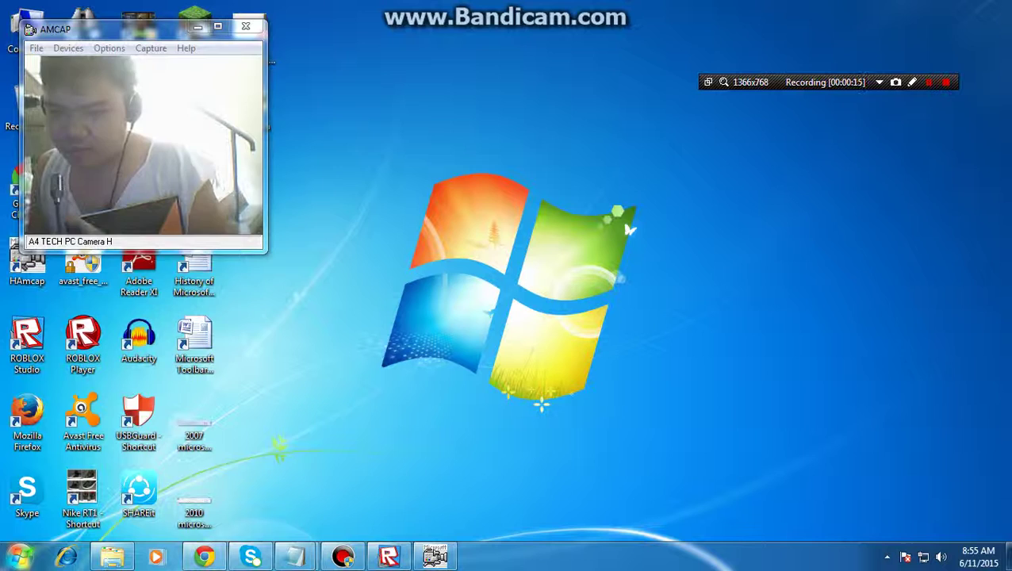
- Open the My Documents > Bandicam recordings folder from the Explorer taskbar button
drag(266, 253, 375, 323)
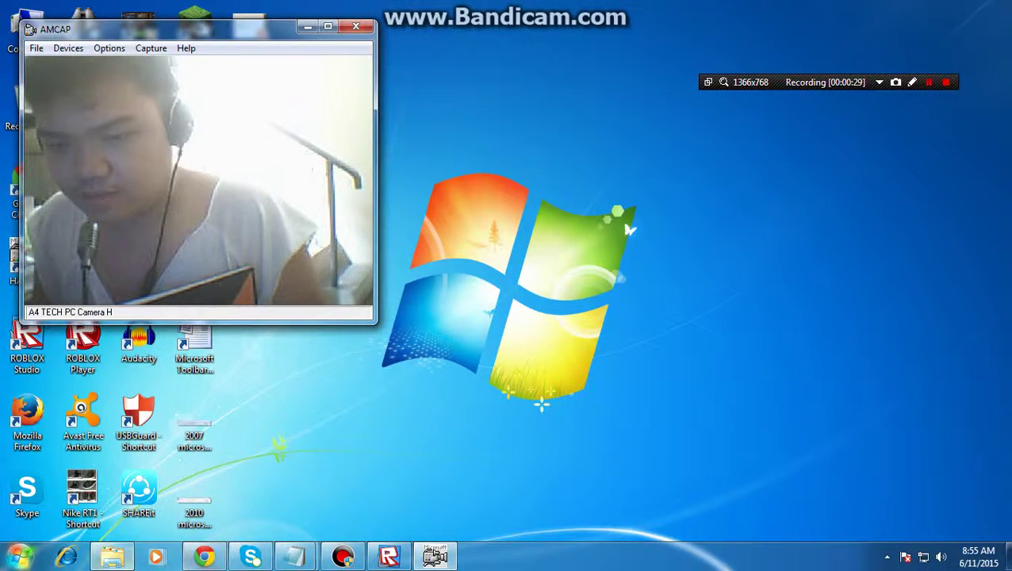
click(112, 555)
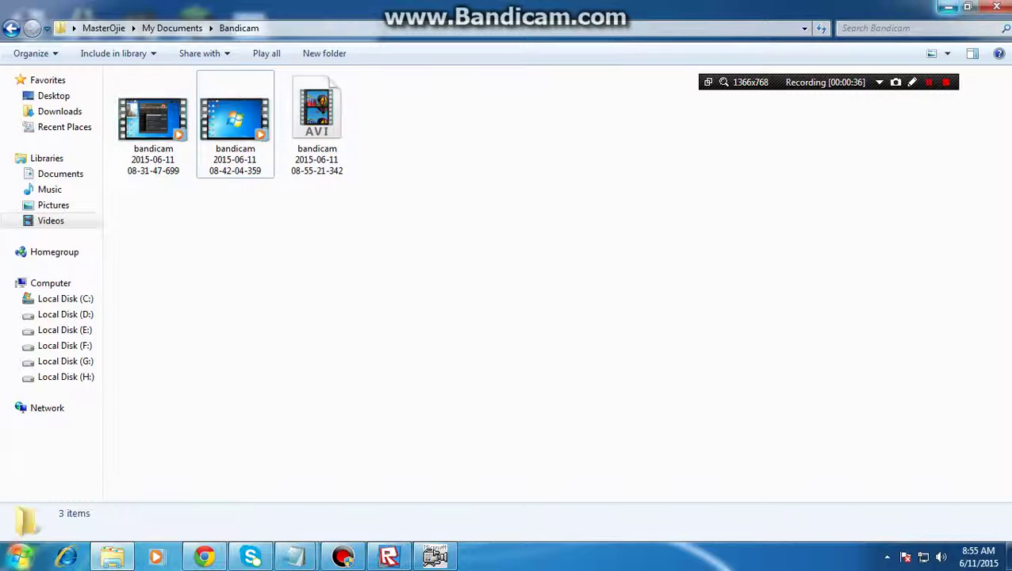
- Minimize the Bandicam folder window, then open and close the Start menu twice
click(111, 555)
drag(198, 18, 756, 161)
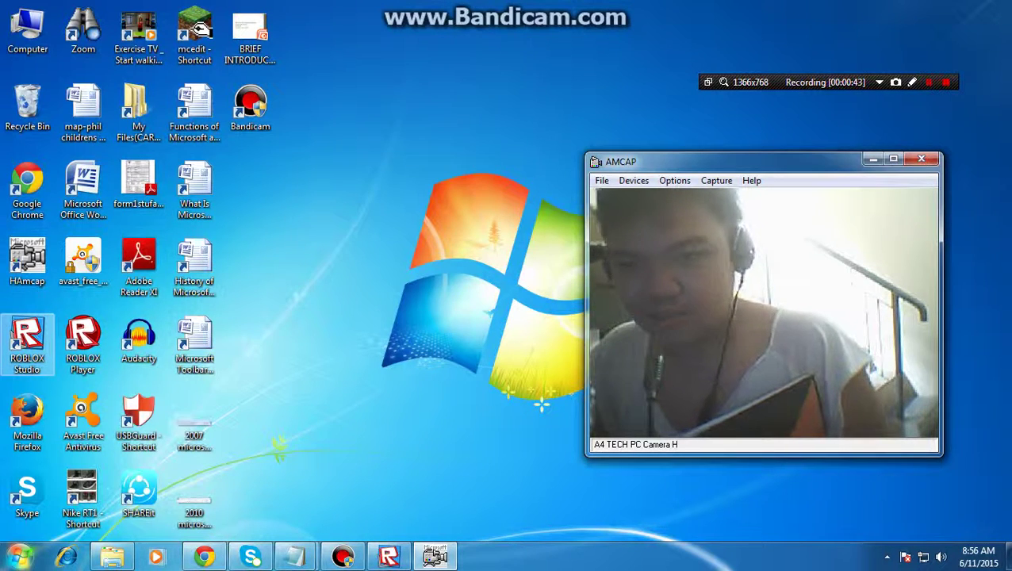
click(20, 555)
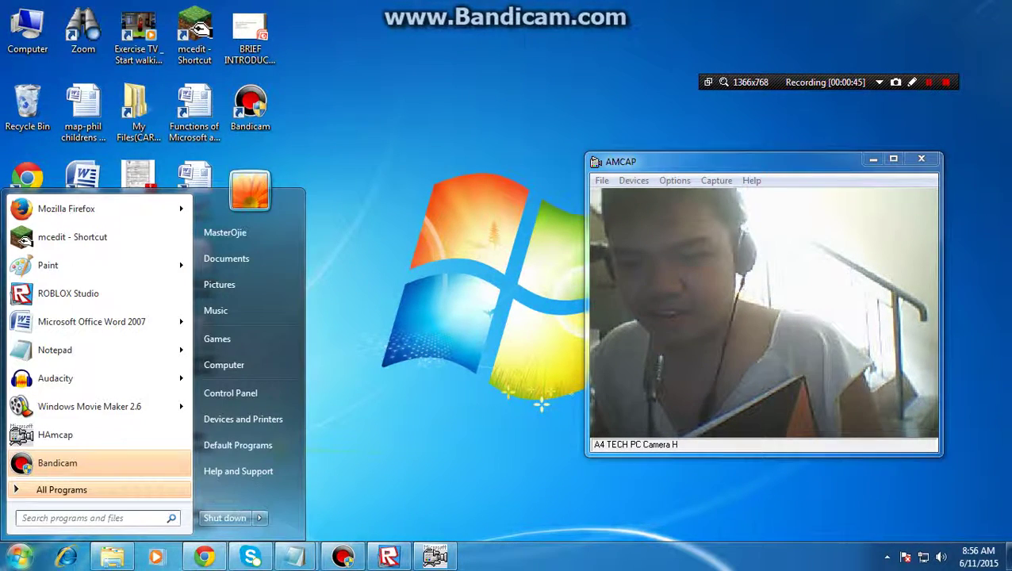
click(20, 555)
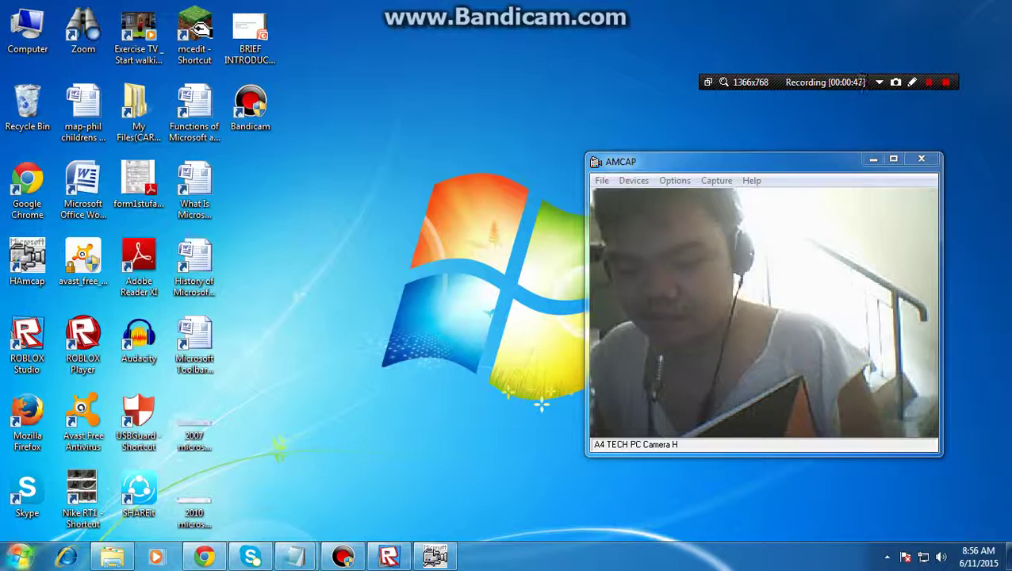
click(20, 555)
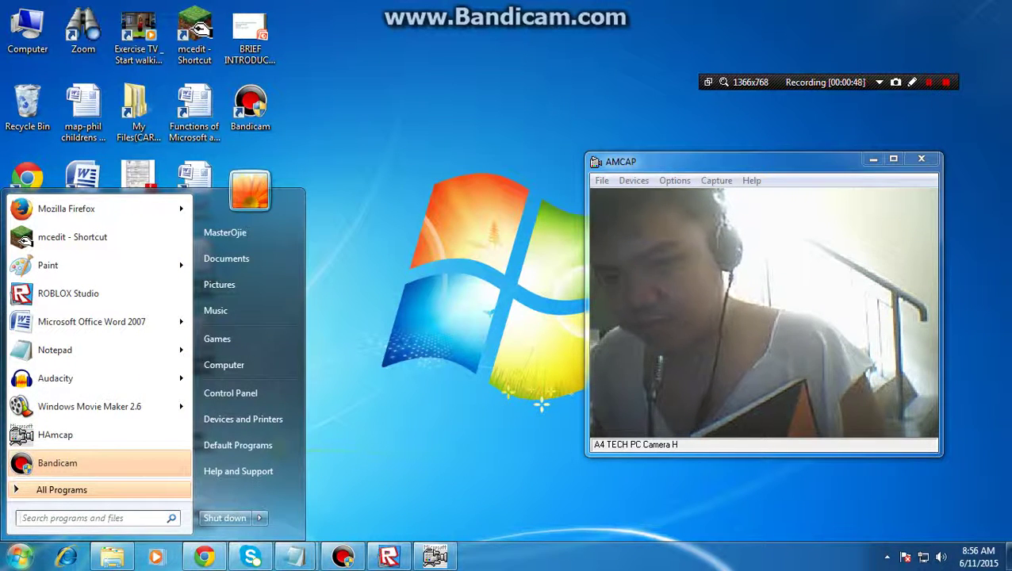
click(19, 556)
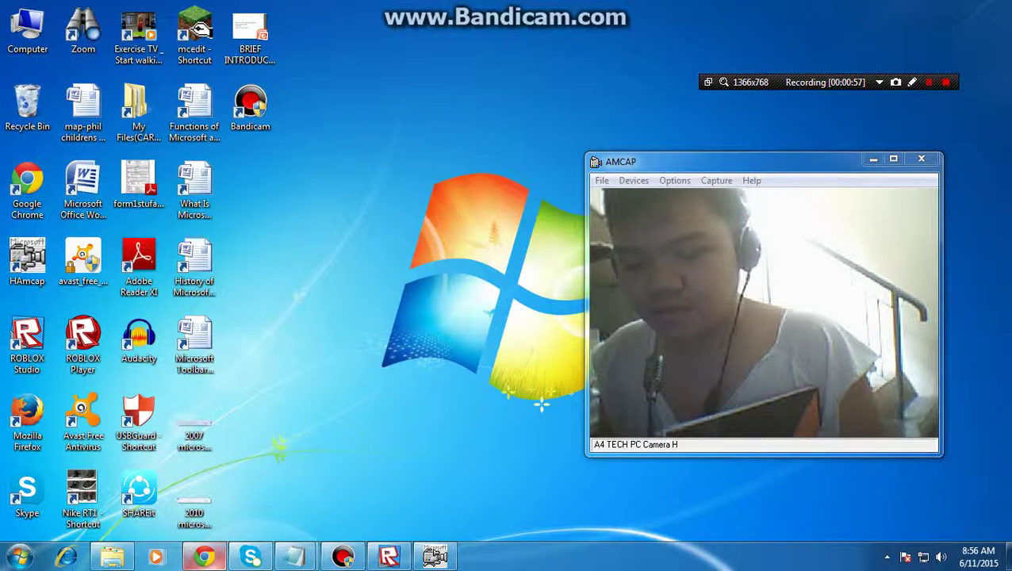
- Browse the Facebook timeline and reload the DeviantArt profile, then bring ROBLOX Studio forward
key(alt+Tab)
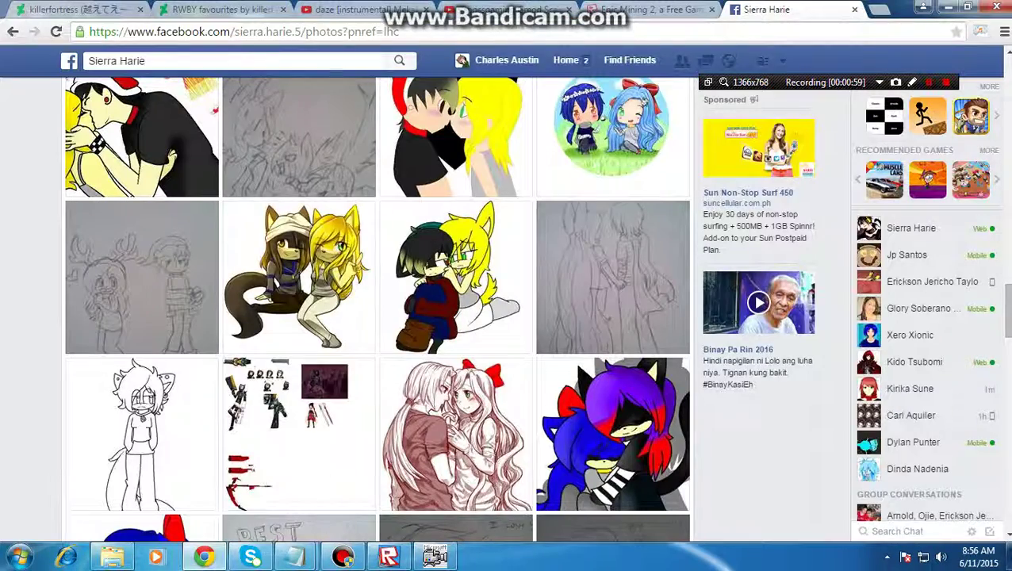
scroll(378, 309, up, 3)
click(507, 60)
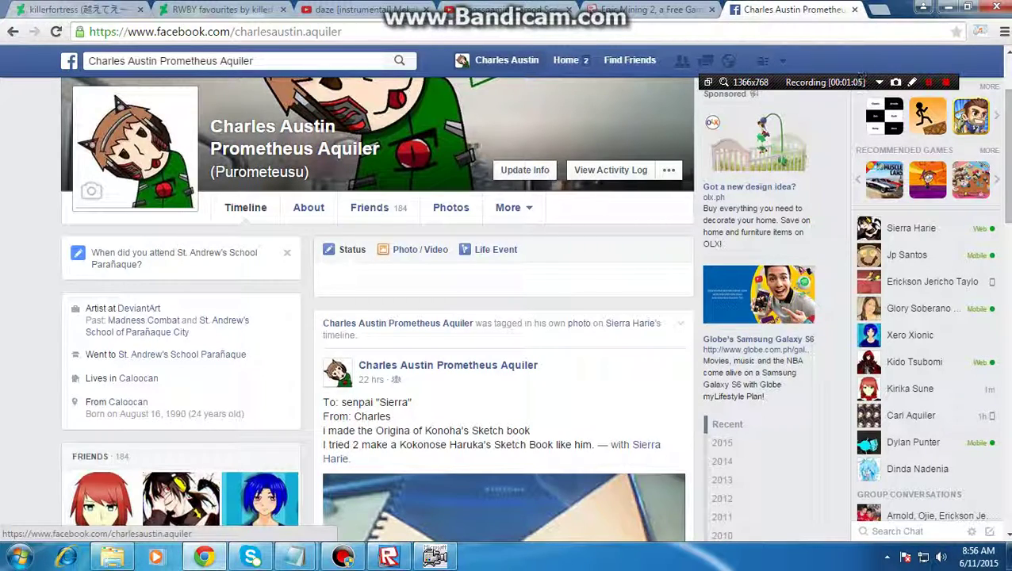
key(ctrl+1)
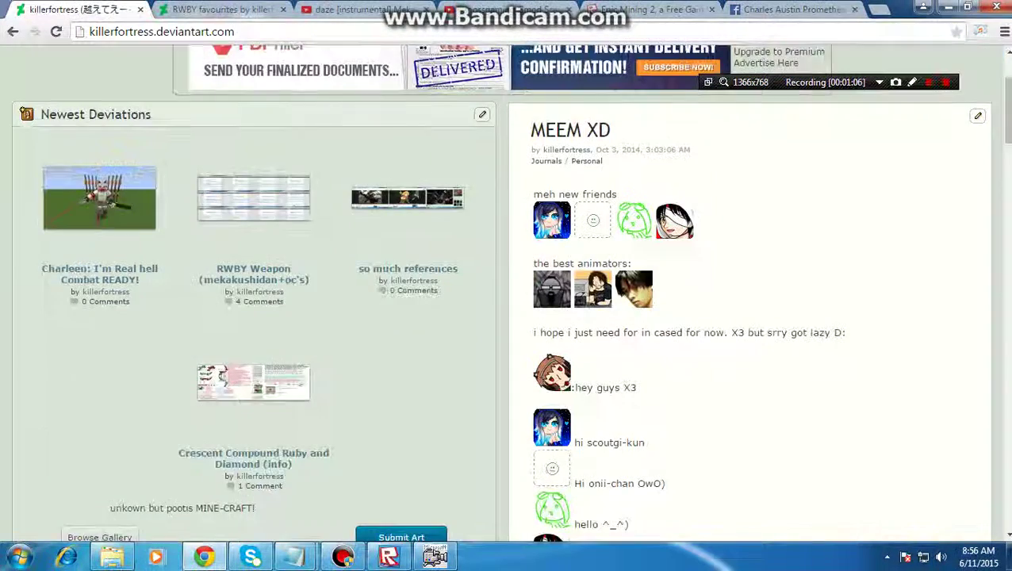
key(Home)
key(F5)
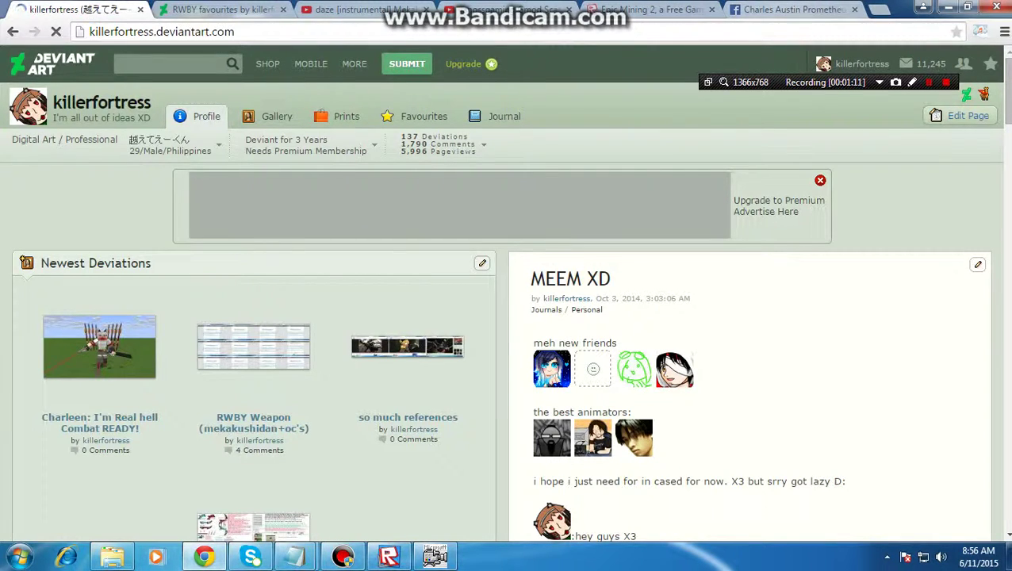
key(ctrl+shift+Tab)
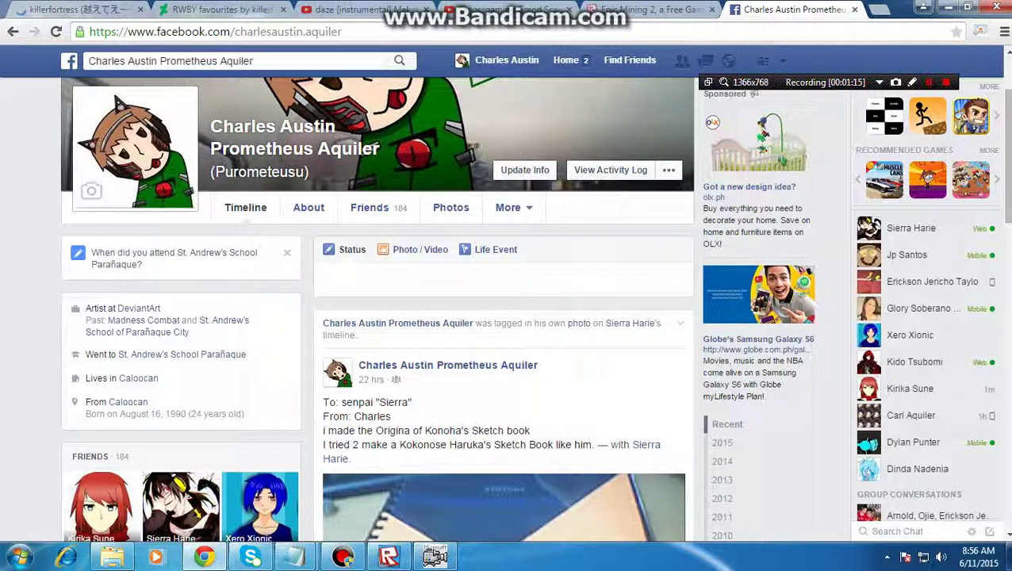
click(389, 556)
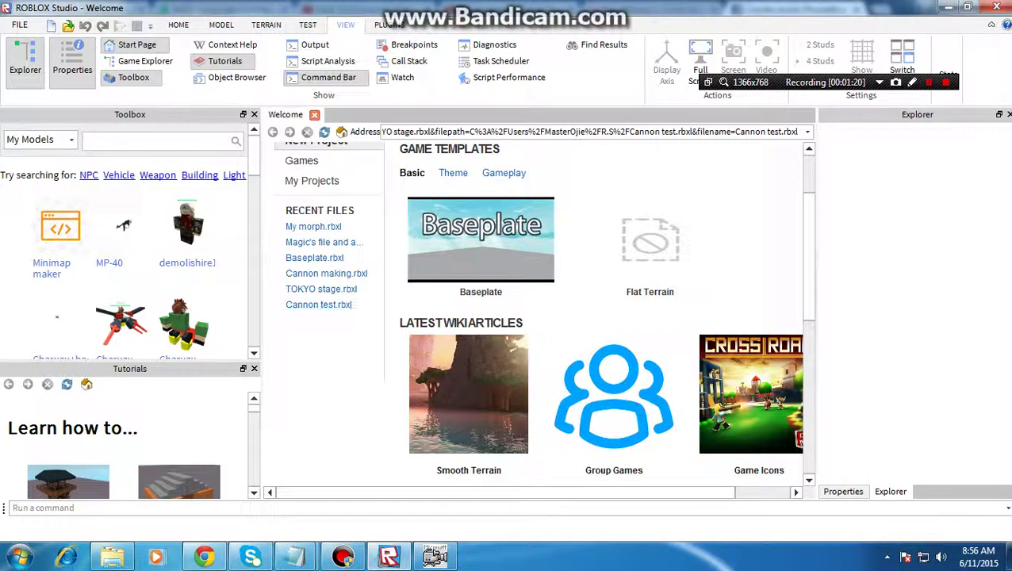
scroll(547, 318, down, 2)
scroll(547, 317, down, 1)
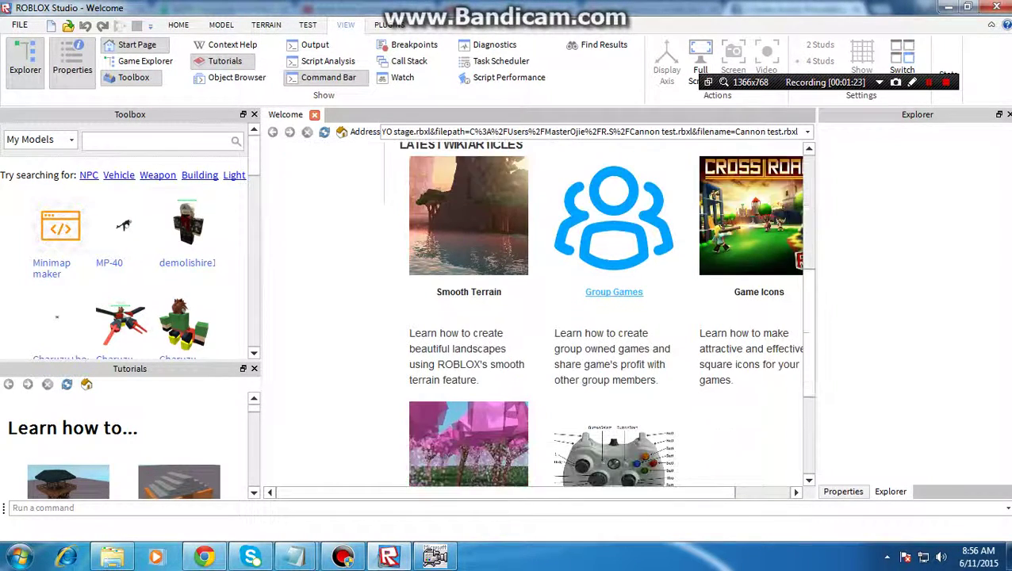
scroll(547, 317, down, 3)
scroll(548, 317, up, 3)
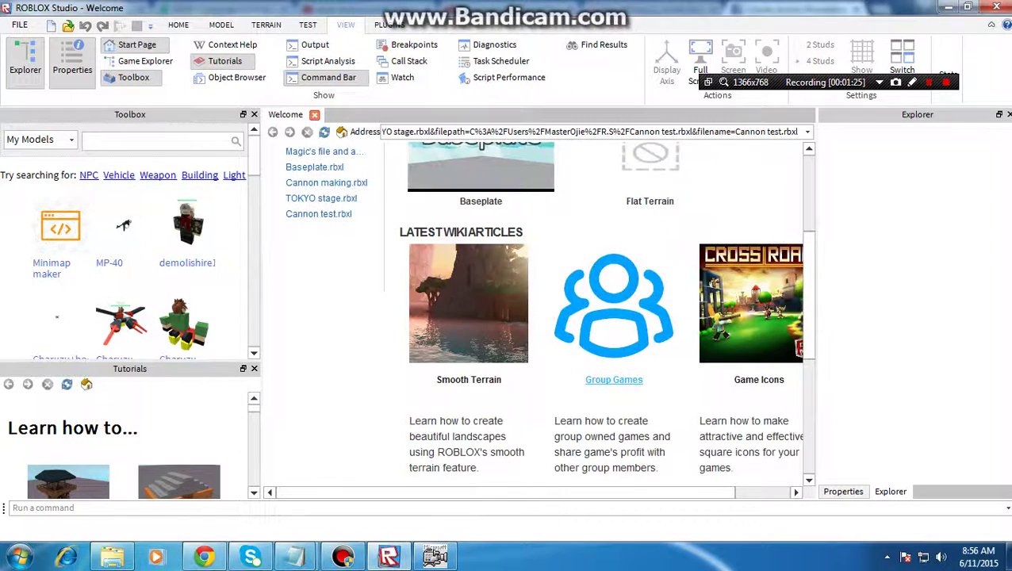
scroll(602, 317, up, 1)
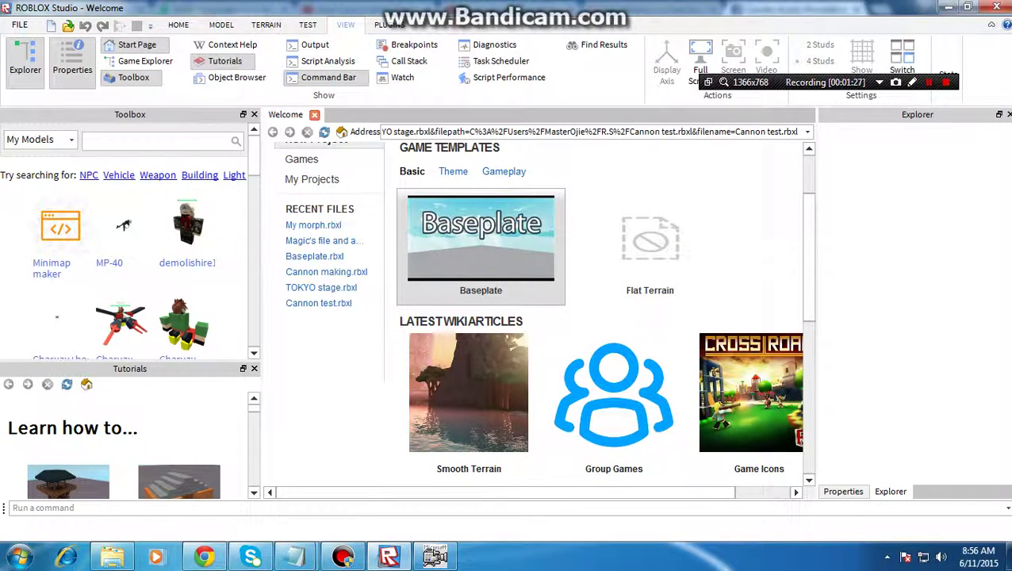
scroll(481, 246, up, 1)
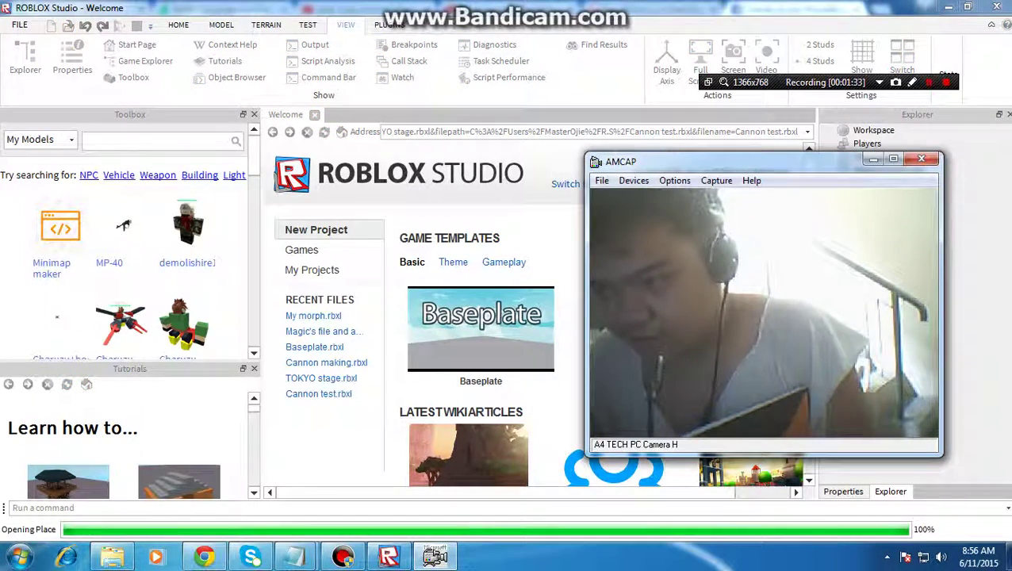
- Close the AMCAP window and move the camera level across the empty baseplate
drag(714, 161, 413, 50)
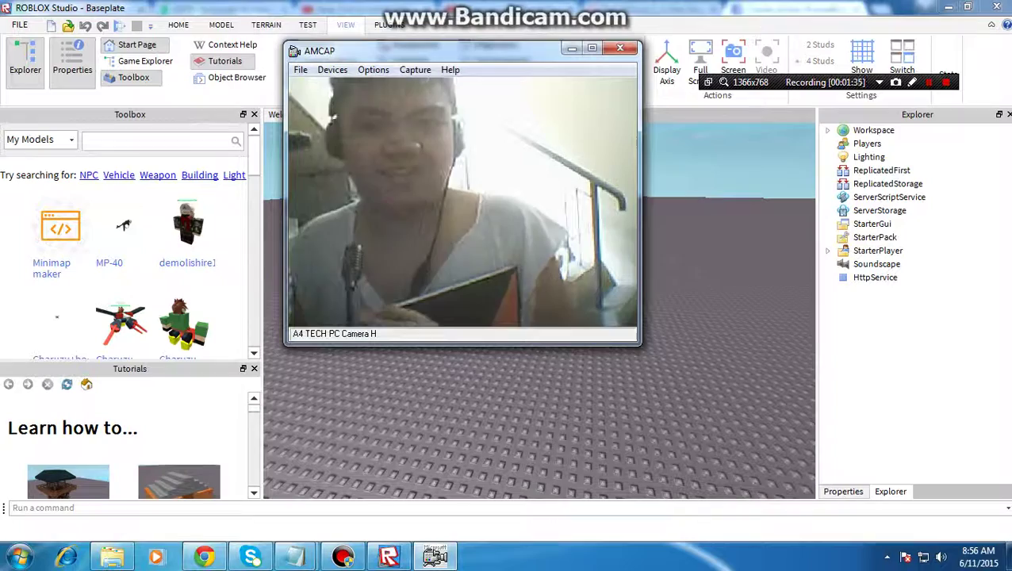
key(alt+F4)
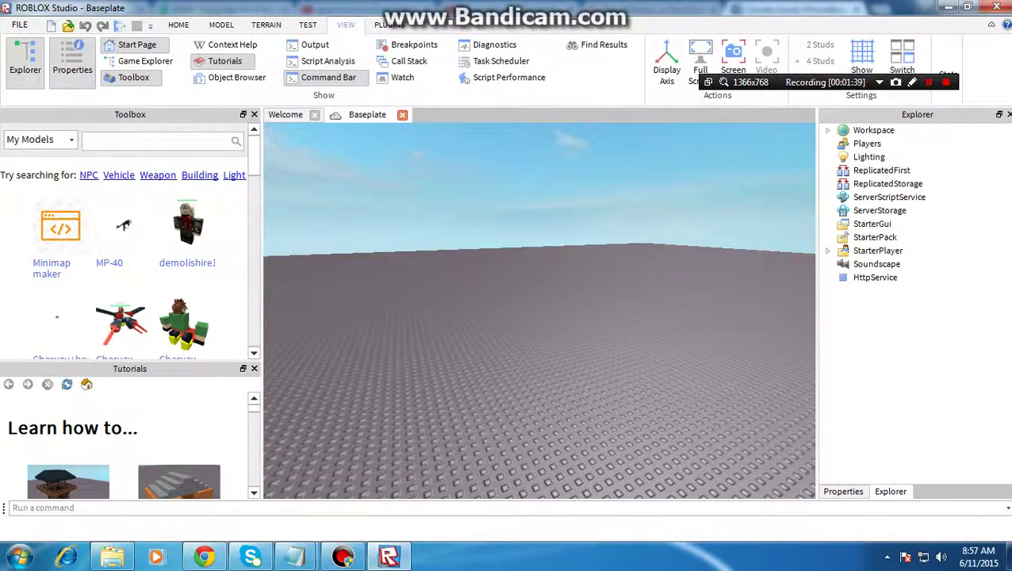
key(q)
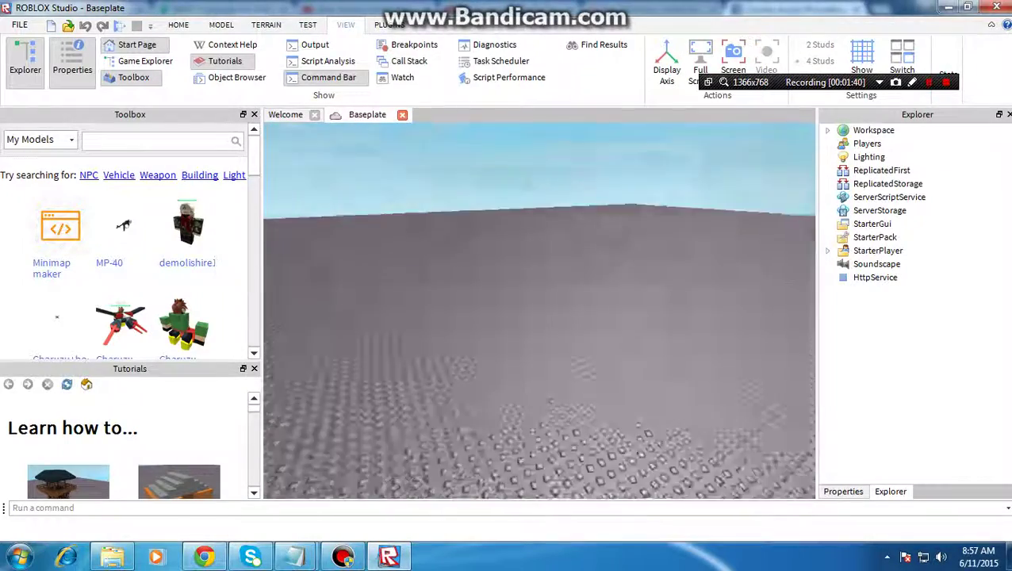
key(e)
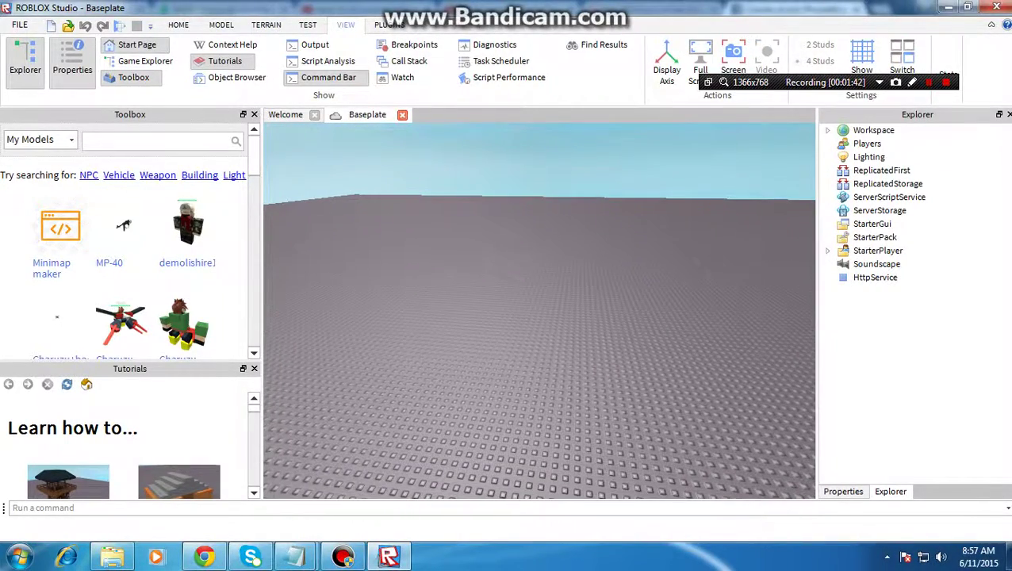
scroll(127, 237, down, 2)
scroll(126, 238, down, 3)
scroll(127, 238, down, 3)
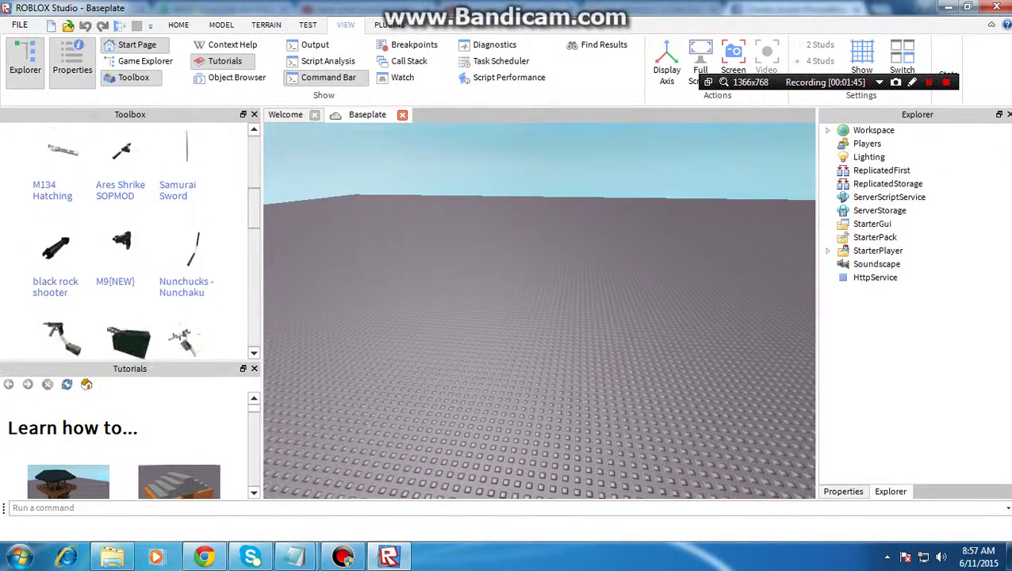
scroll(127, 238, down, 3)
scroll(127, 238, down, 1)
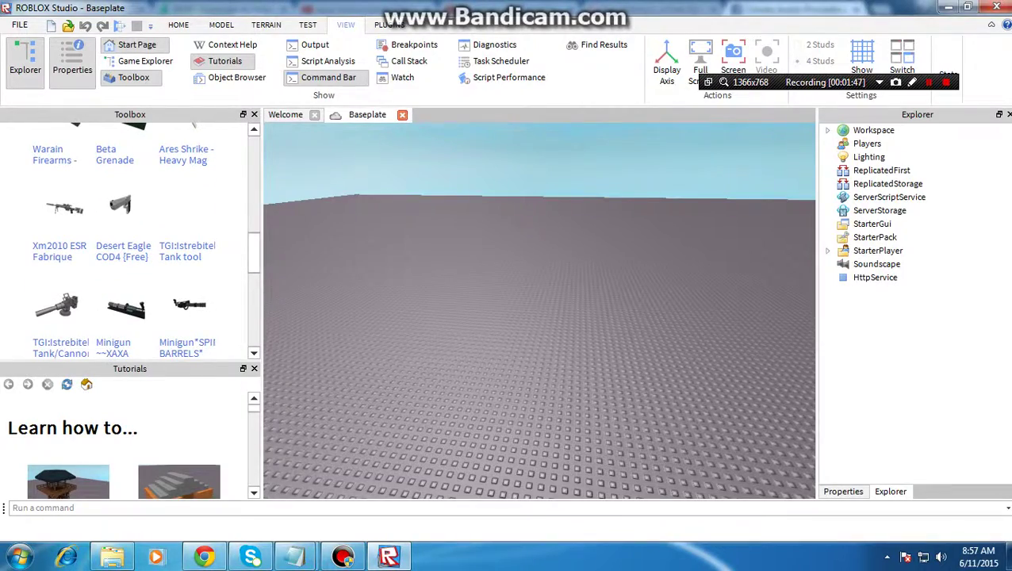
- Load more saved models and insert the loleris character model onto the baseplate
key(q)
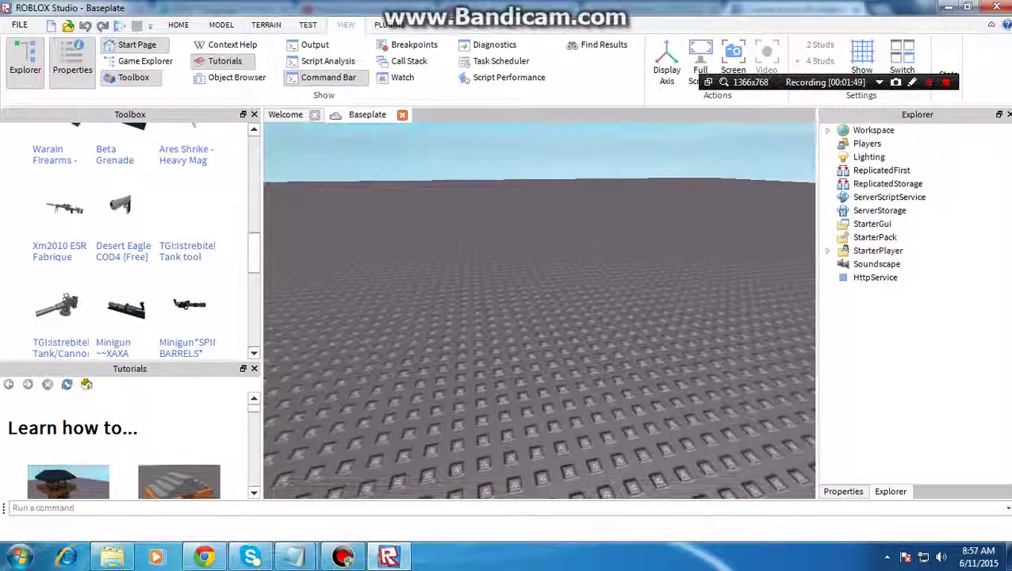
scroll(127, 238, up, 2)
scroll(127, 238, up, 2)
scroll(127, 238, up, 2)
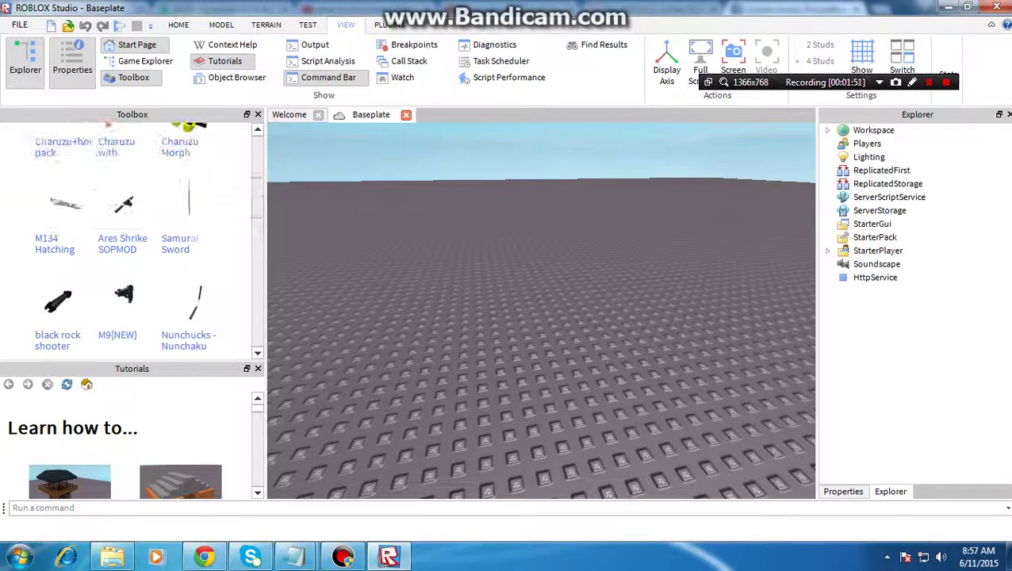
scroll(127, 237, down, 2)
scroll(127, 238, down, 3)
scroll(127, 238, down, 2)
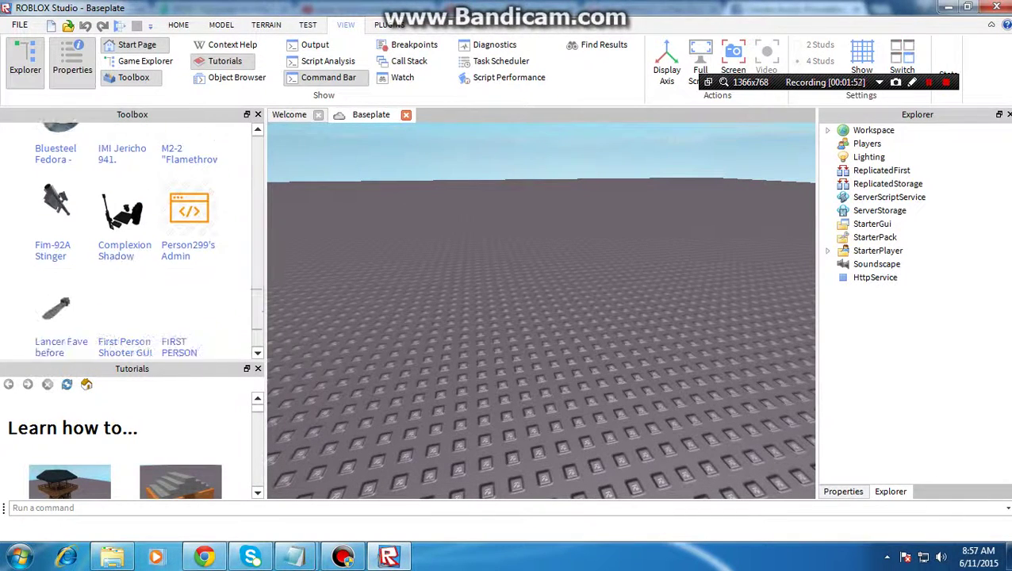
scroll(126, 238, down, 2)
click(125, 332)
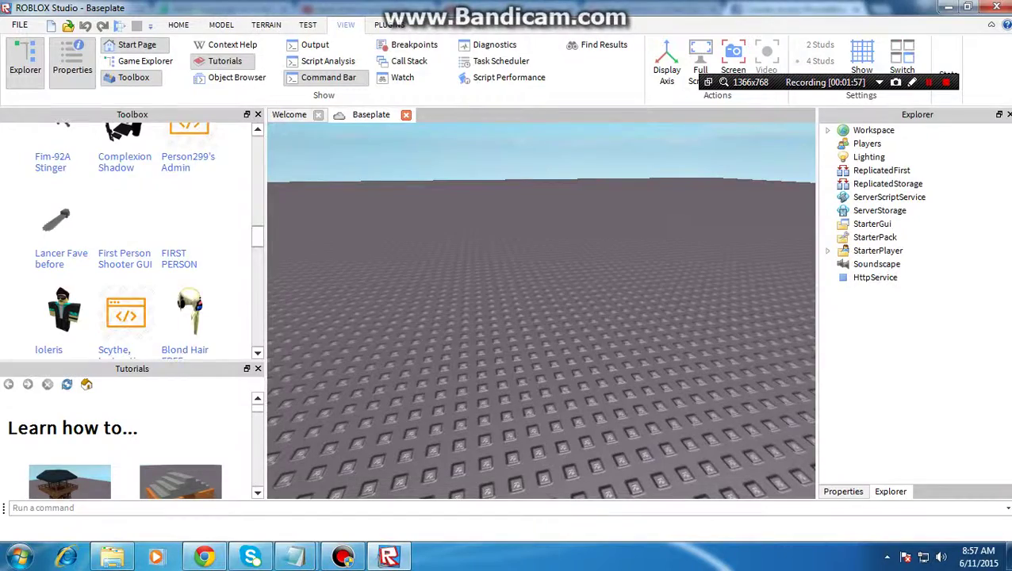
scroll(127, 238, down, 2)
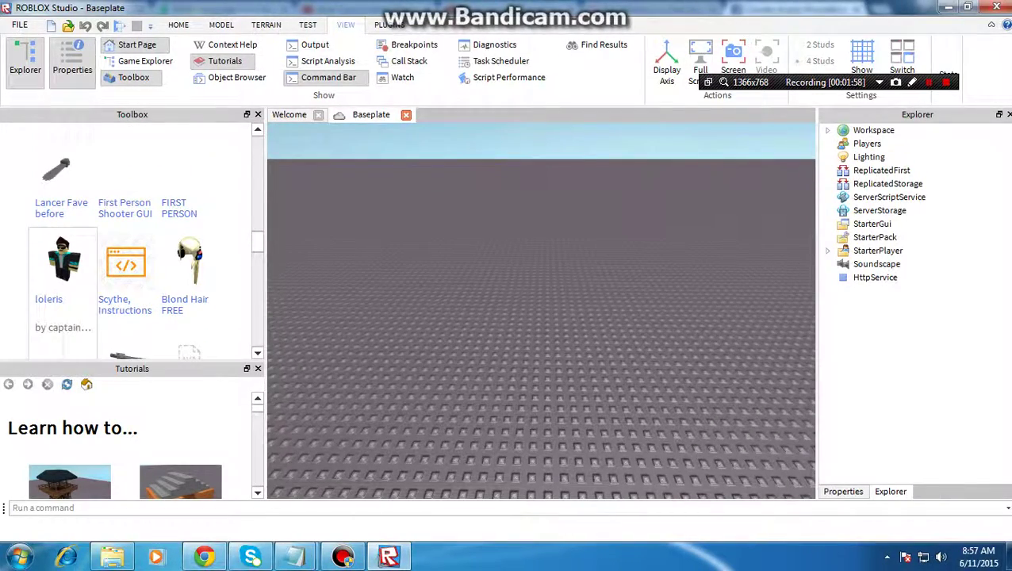
click(63, 261)
- Move the camera in and out to frame the character from several distances
key(w)
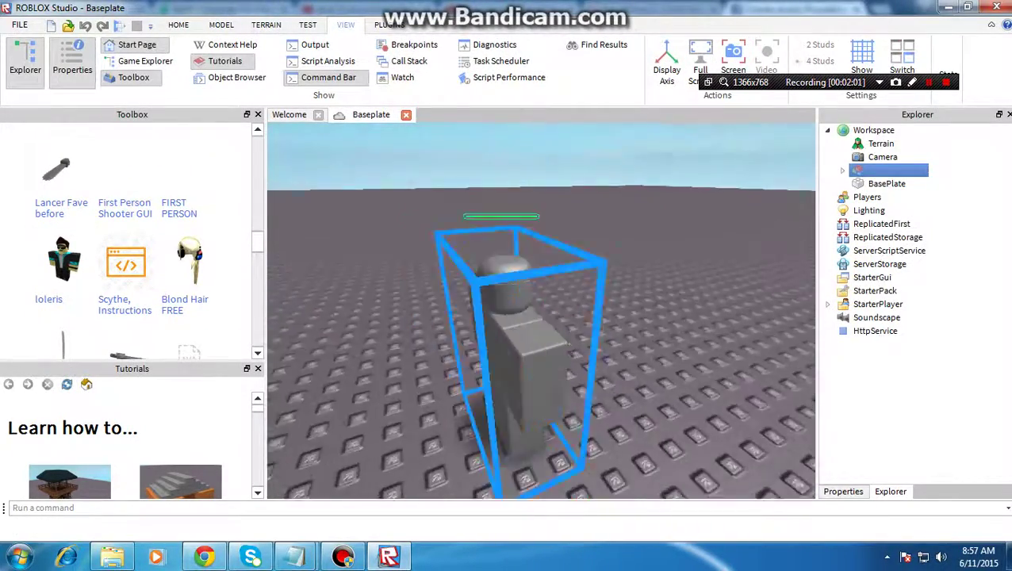
key(f)
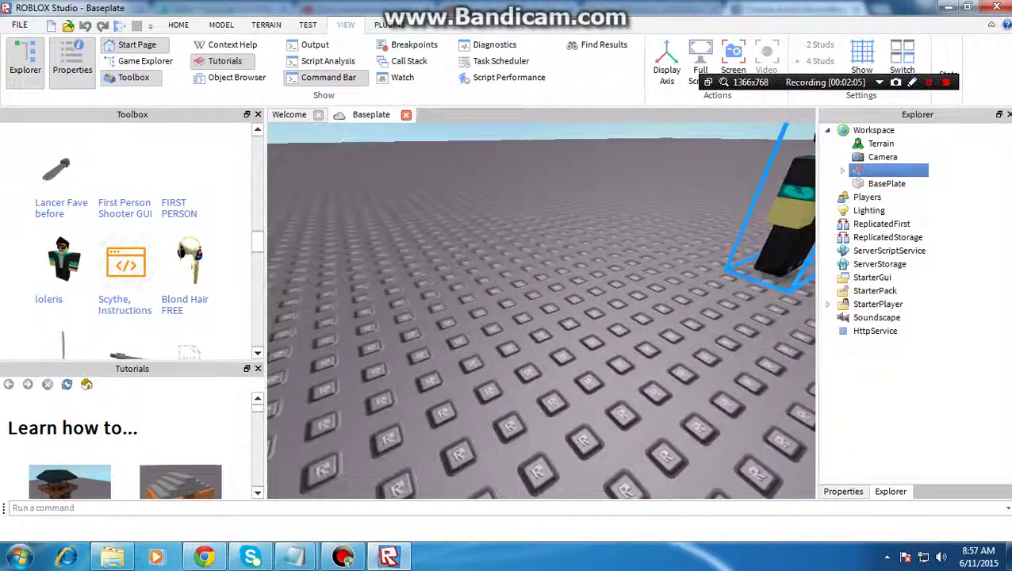
key(s)
key(s)
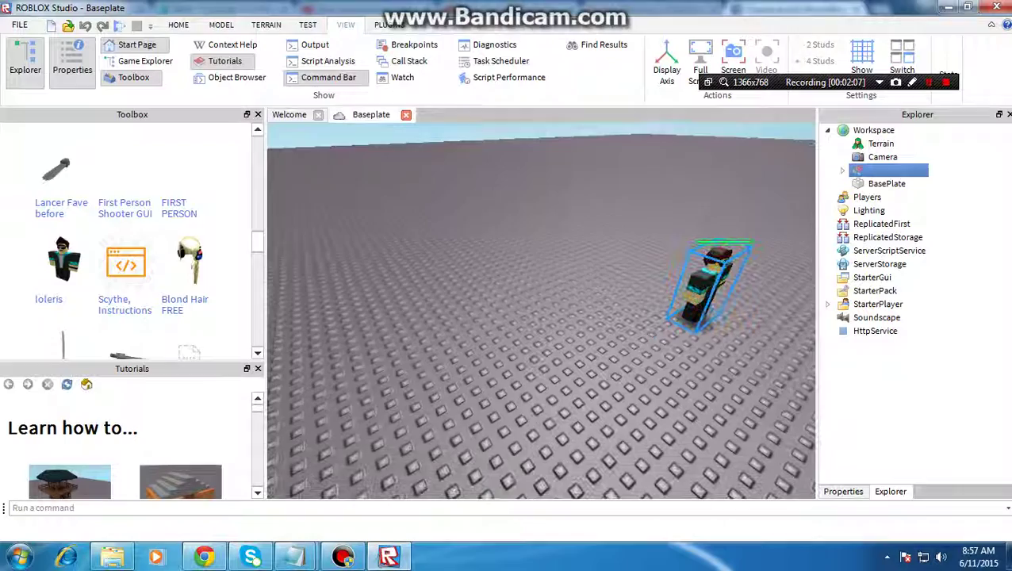
scroll(132, 238, down, 3)
key(w)
key(d)
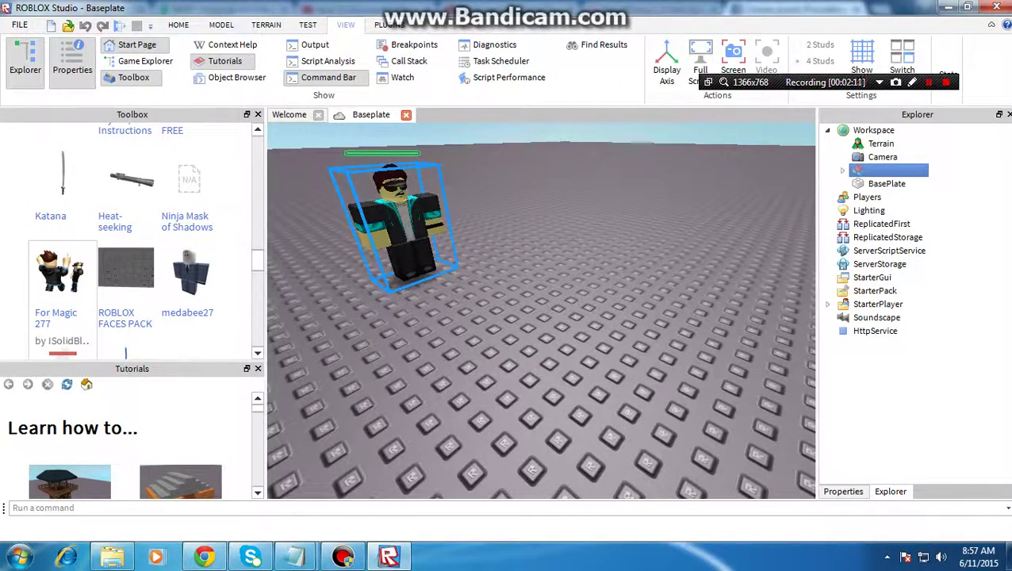
scroll(132, 238, down, 2)
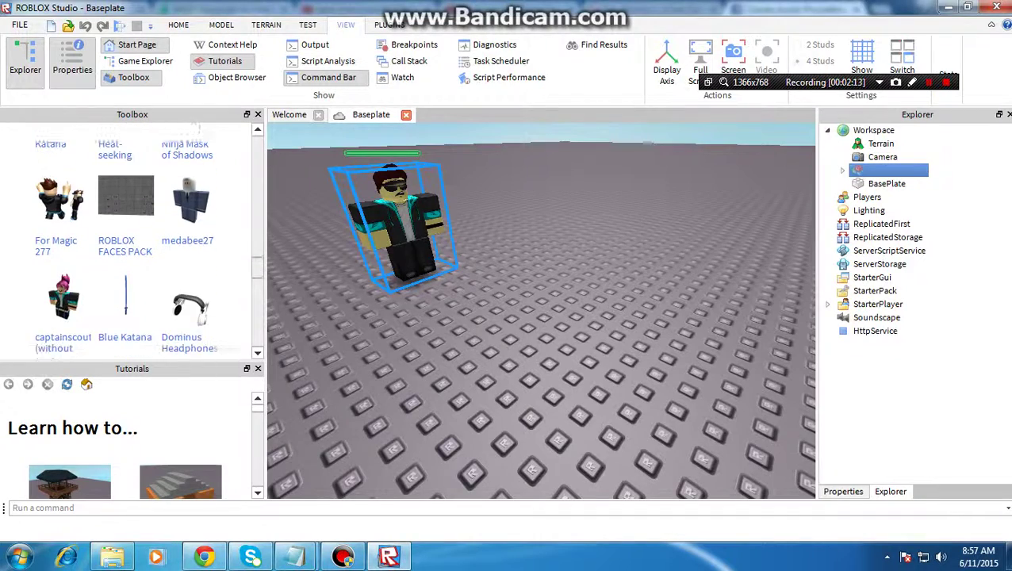
scroll(132, 238, down, 1)
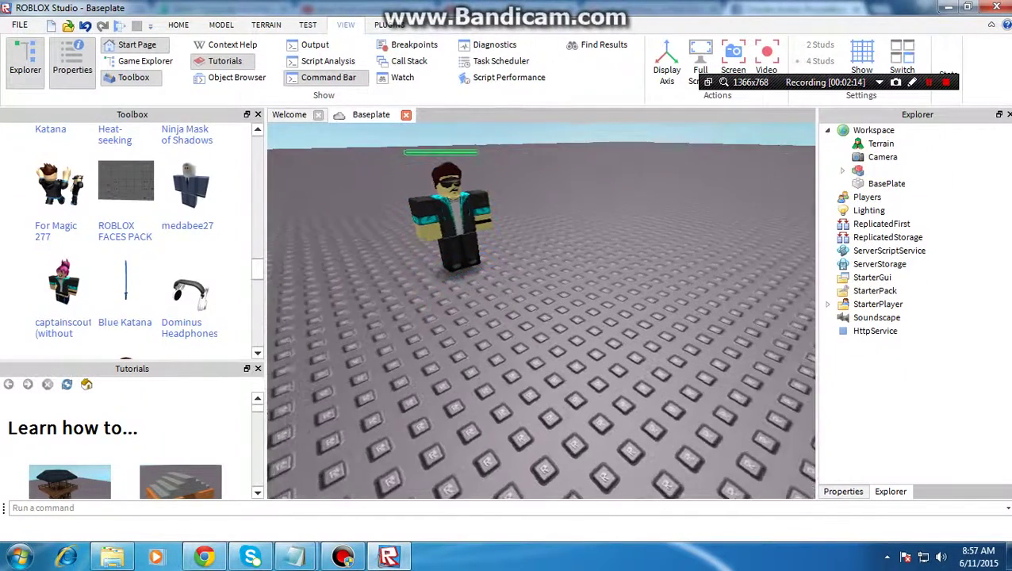
key(s)
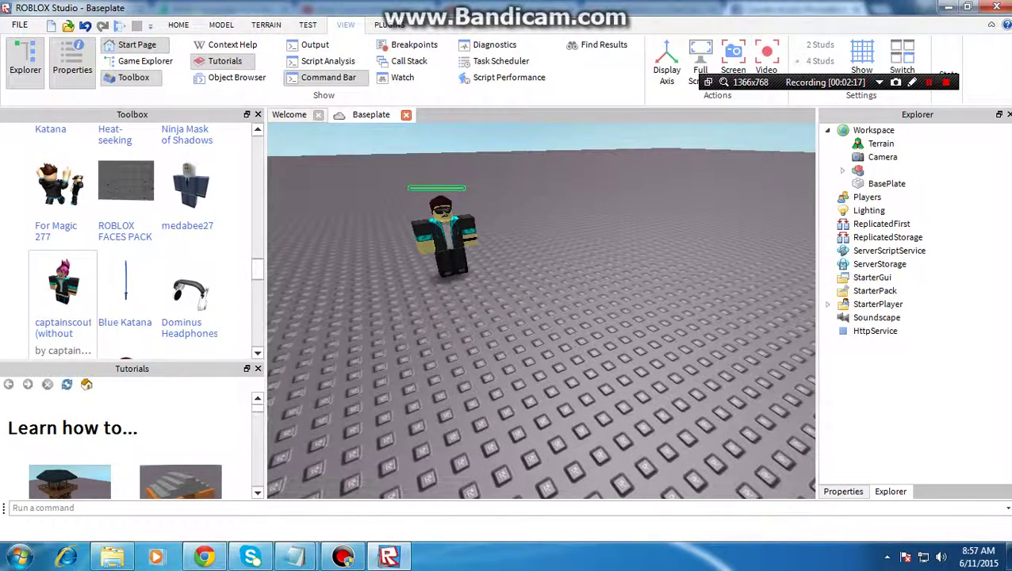
key(w)
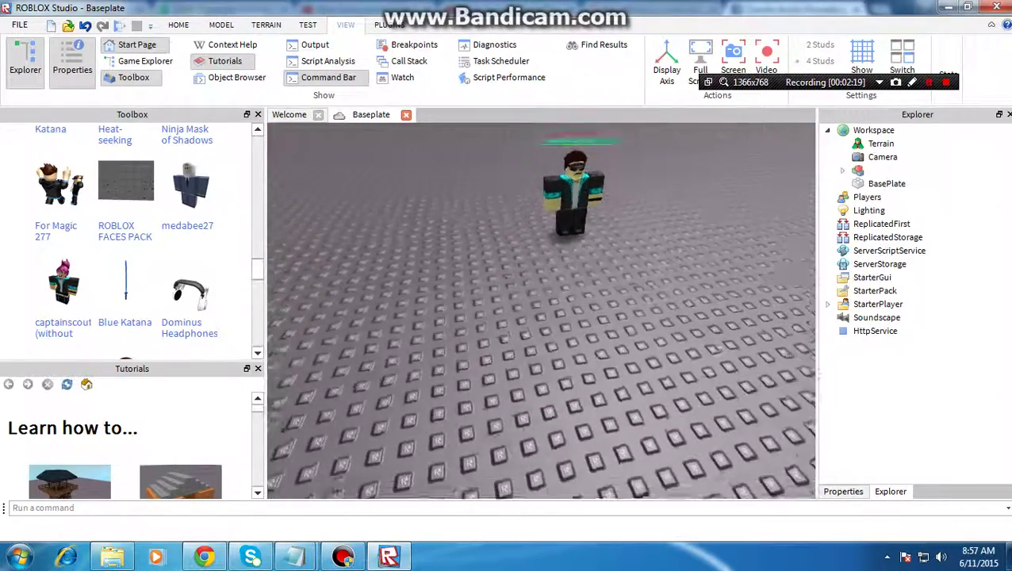
key(s)
key(w)
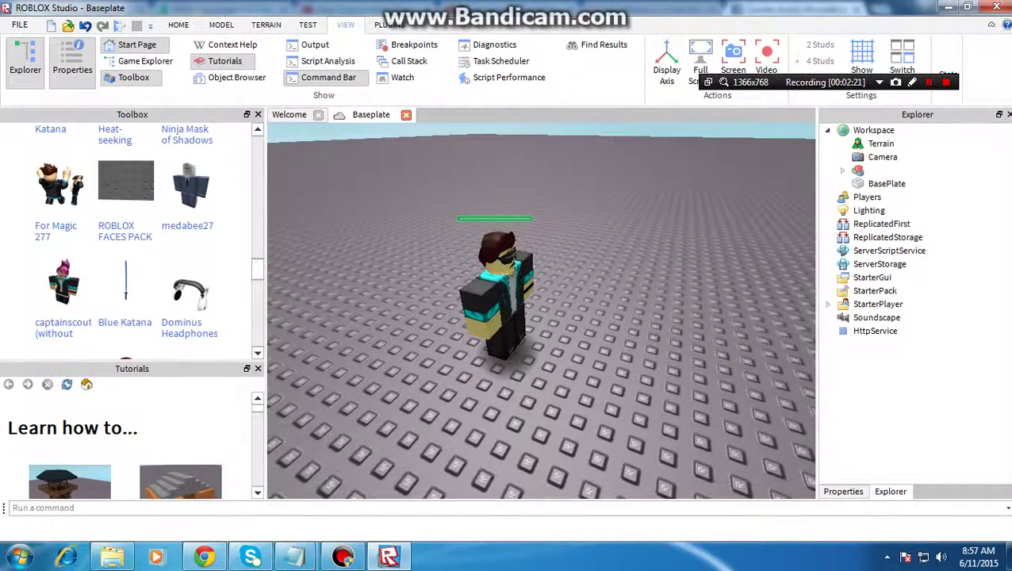
scroll(127, 238, up, 3)
scroll(126, 238, up, 3)
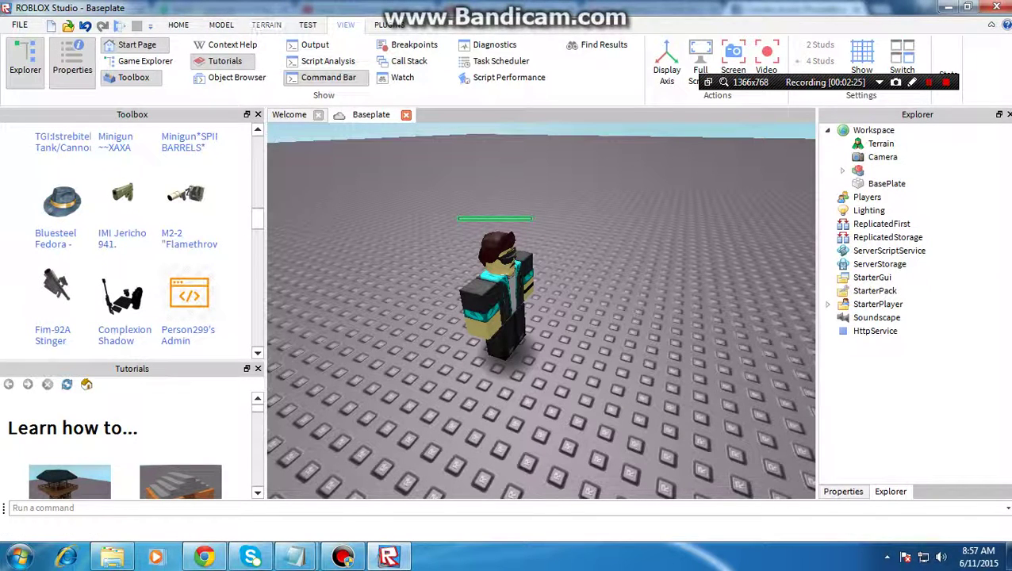
- On the MODEL tab, try the Lock tool options, then return to Select mode
click(221, 24)
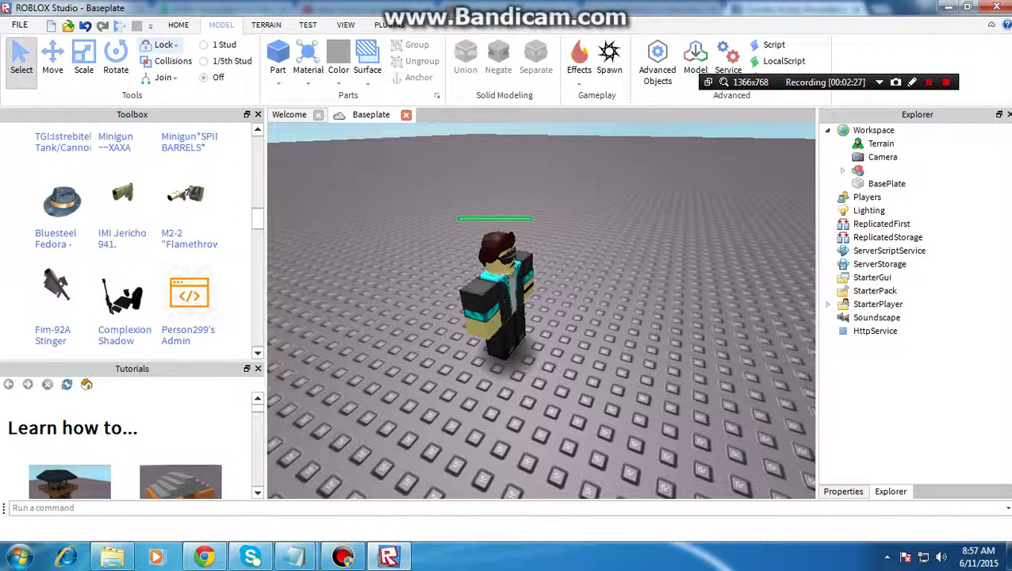
click(165, 44)
click(170, 64)
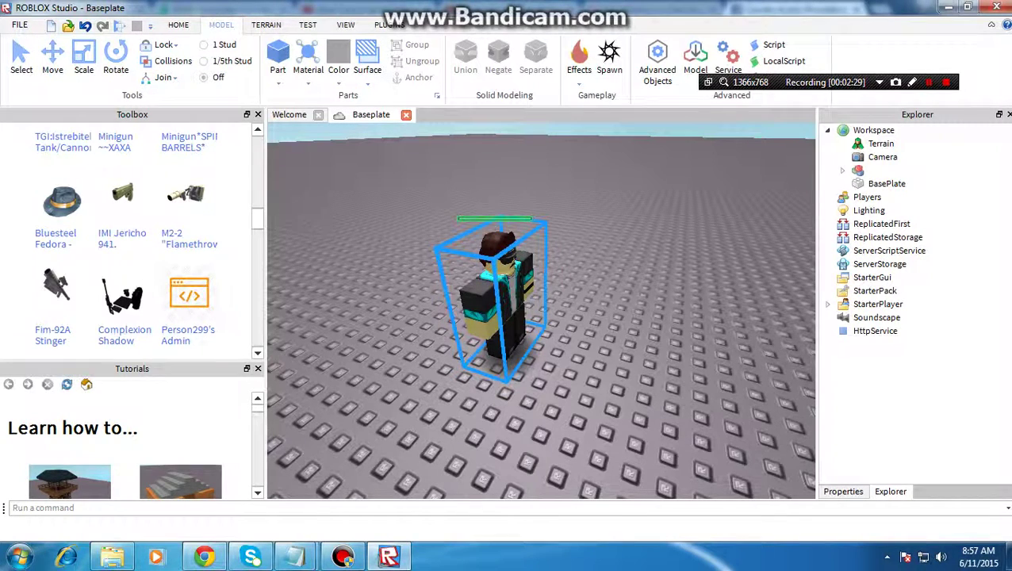
click(164, 45)
click(170, 77)
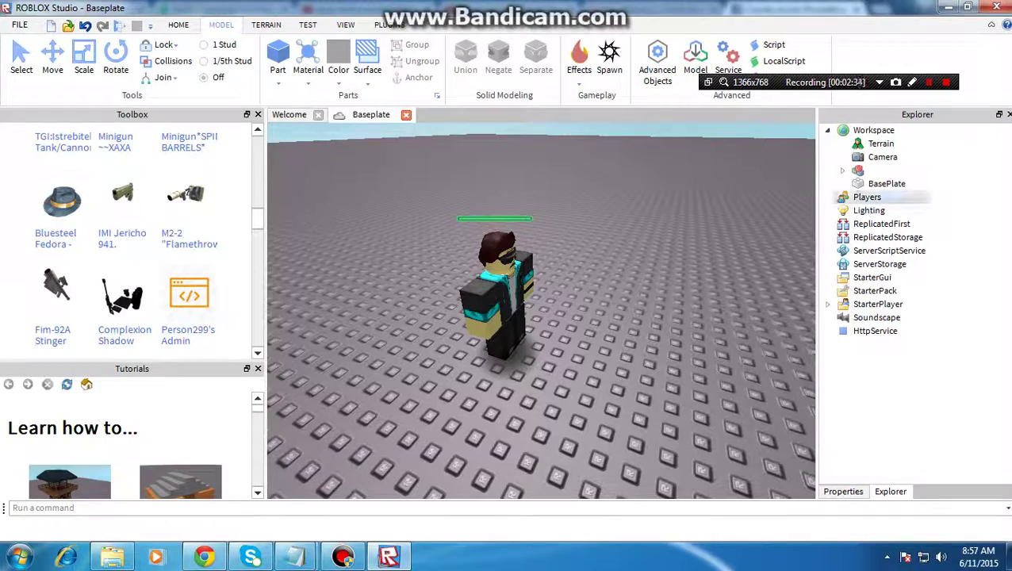
click(165, 45)
click(169, 63)
click(22, 59)
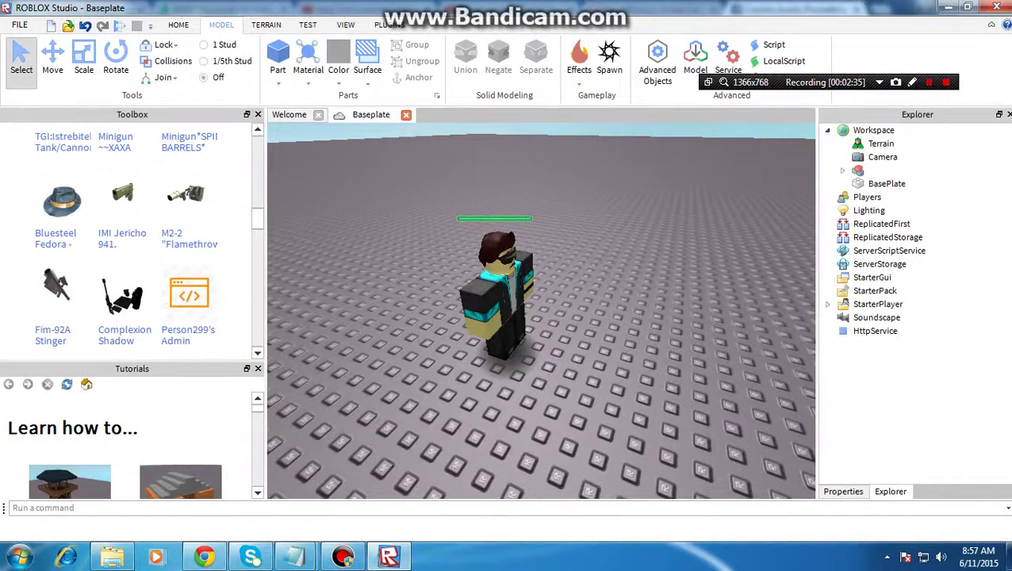
scroll(539, 309, up, 5)
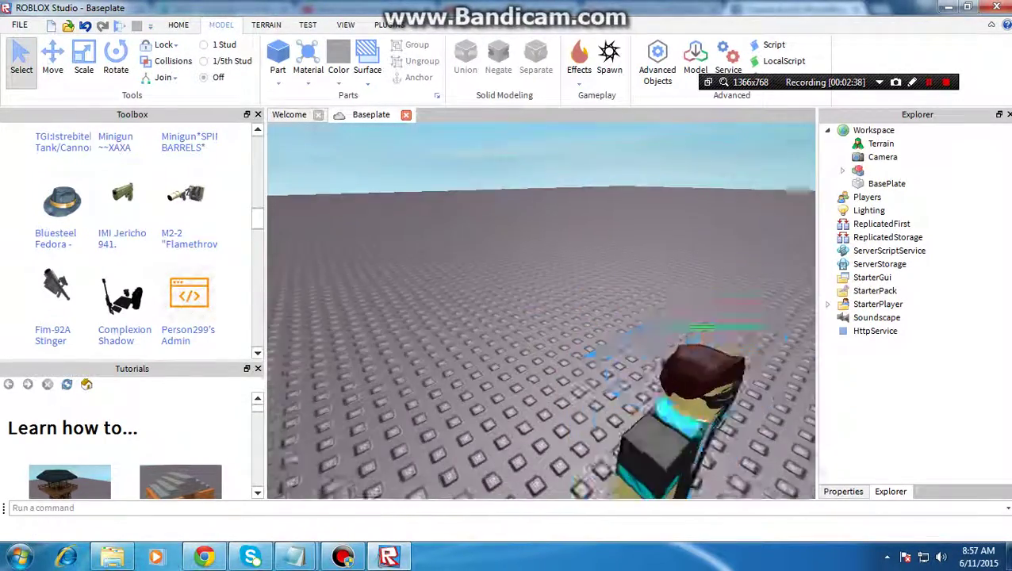
- Centre the character in view and insert the Default Knife into the scene, not the starter pack
right_drag(539, 309, 476, 309)
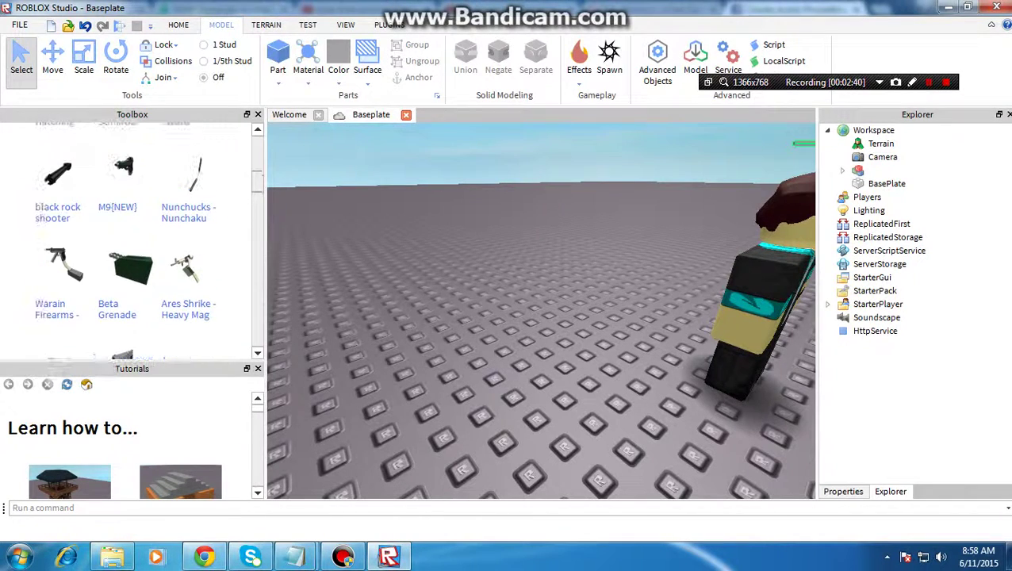
drag(257, 217, 257, 158)
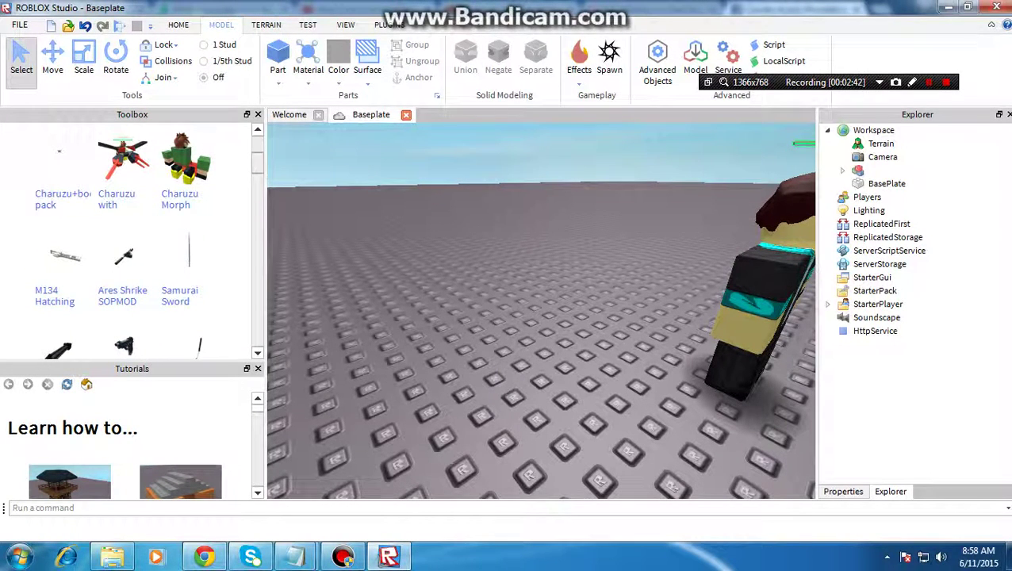
scroll(132, 238, down, 2)
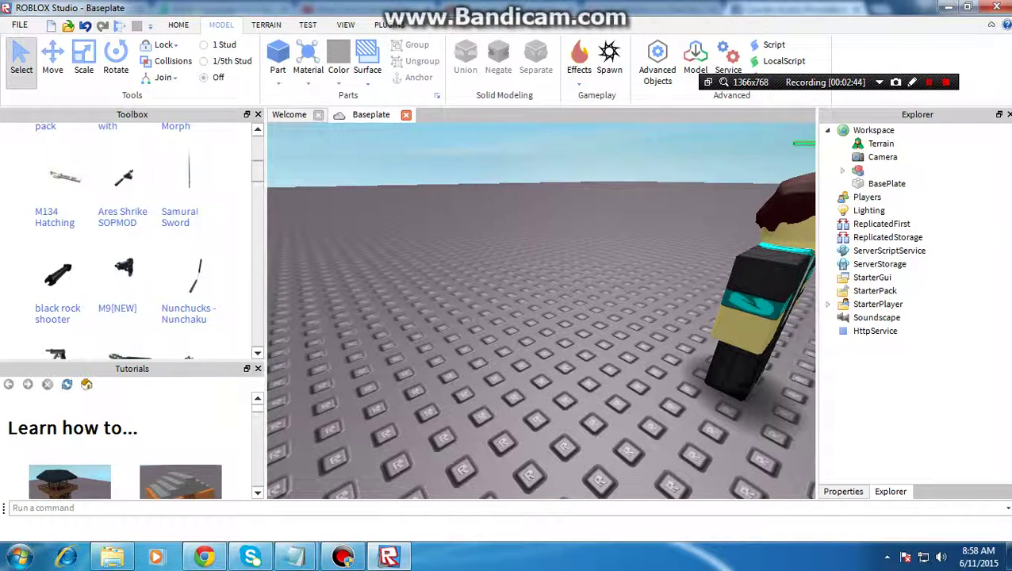
scroll(132, 238, up, 2)
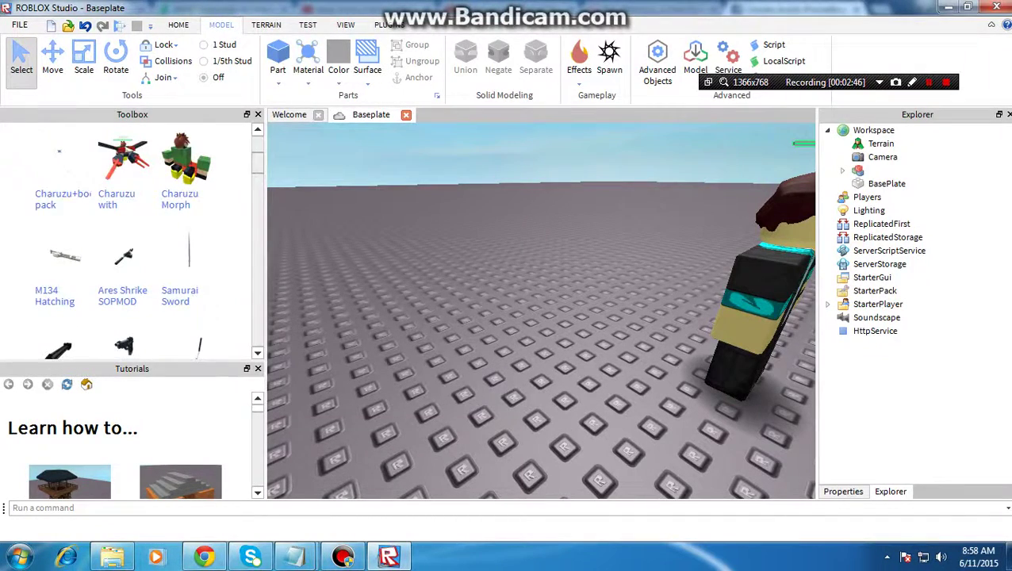
scroll(132, 238, up, 2)
scroll(132, 238, up, 1)
scroll(132, 238, up, 1)
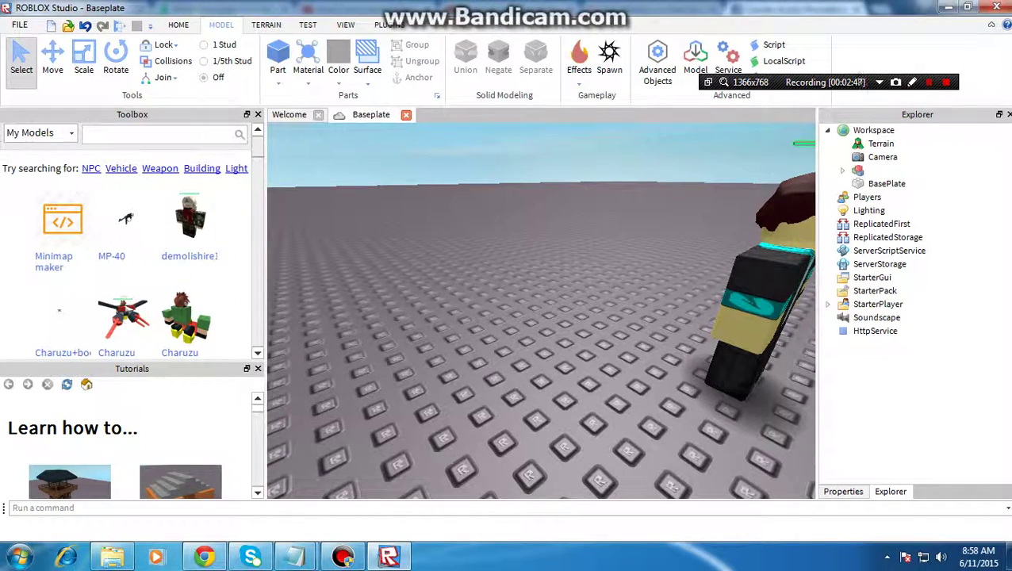
right_drag(540, 309, 507, 309)
scroll(132, 238, down, 3)
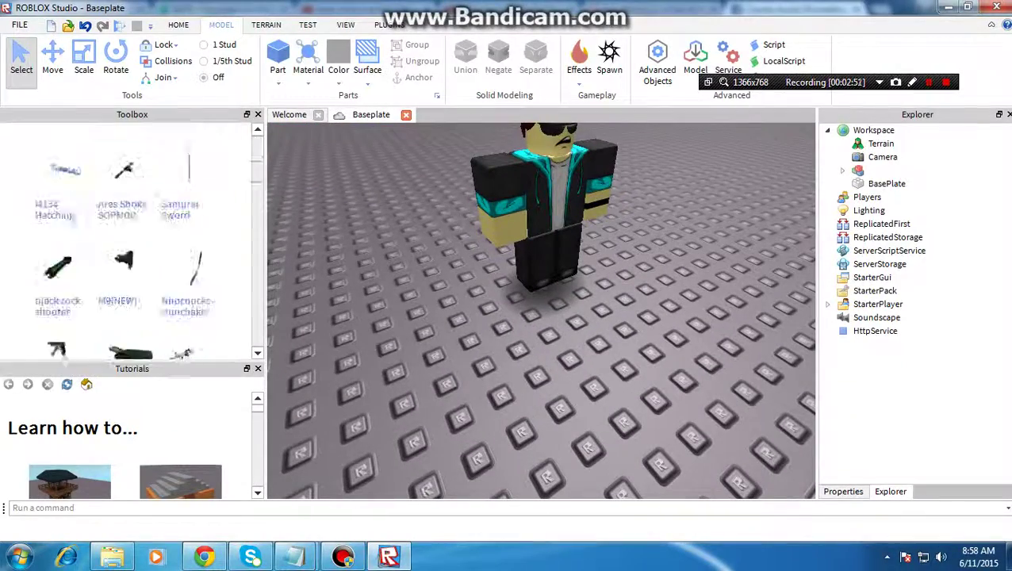
scroll(131, 238, down, 1)
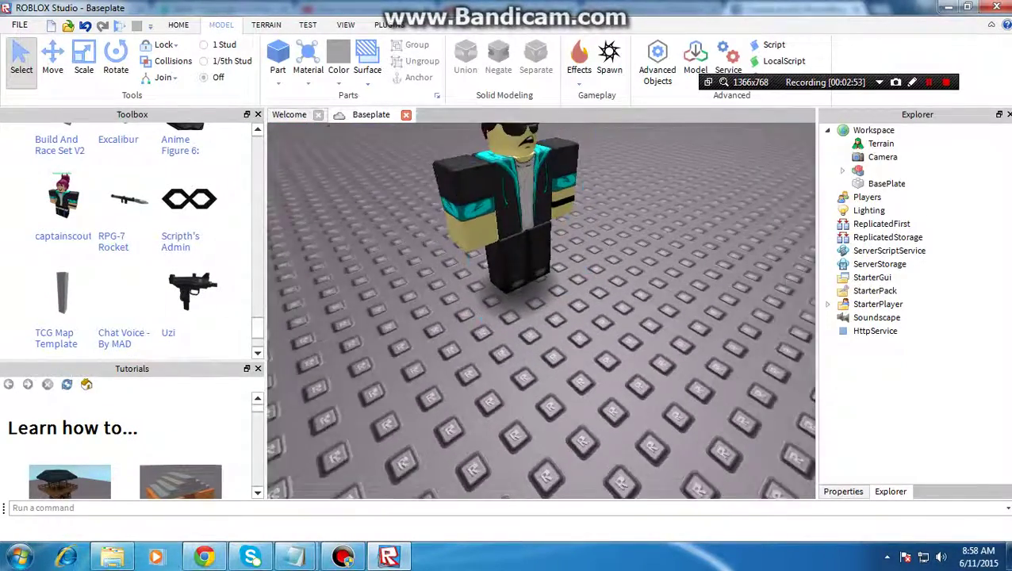
right_drag(541, 309, 602, 333)
scroll(132, 238, down, 2)
scroll(62, 270, up, 1)
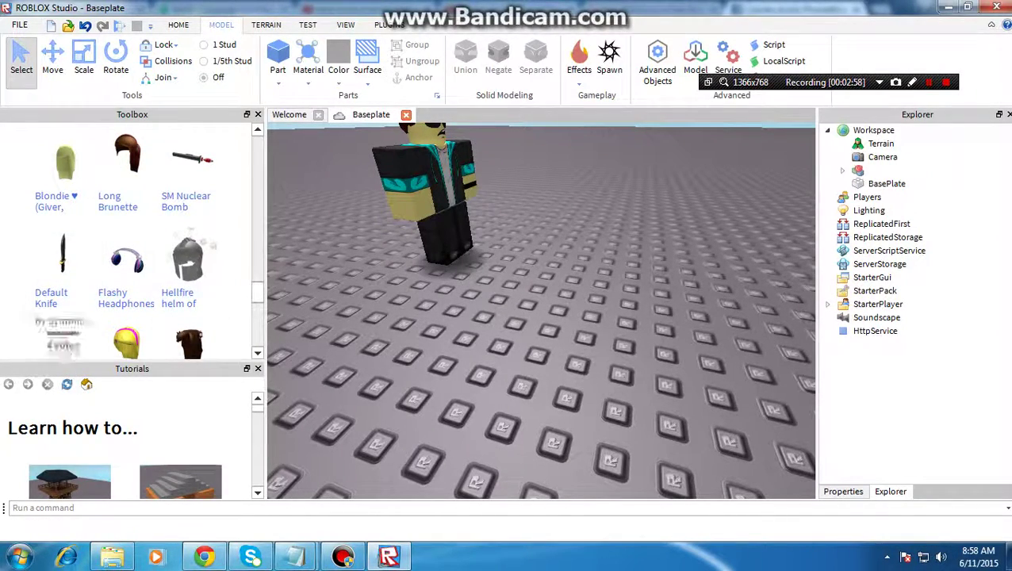
right_drag(507, 317, 587, 317)
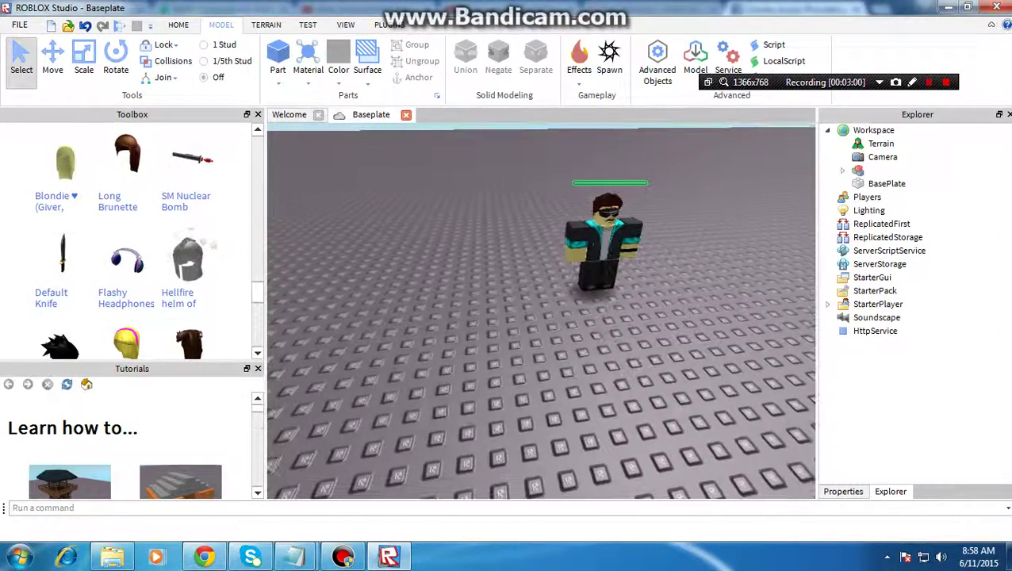
click(63, 261)
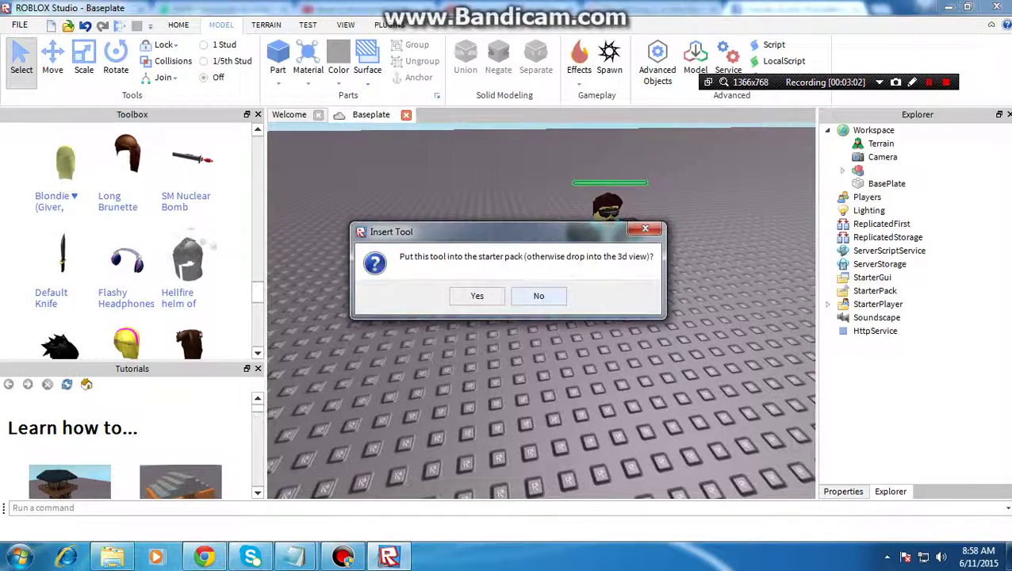
click(538, 296)
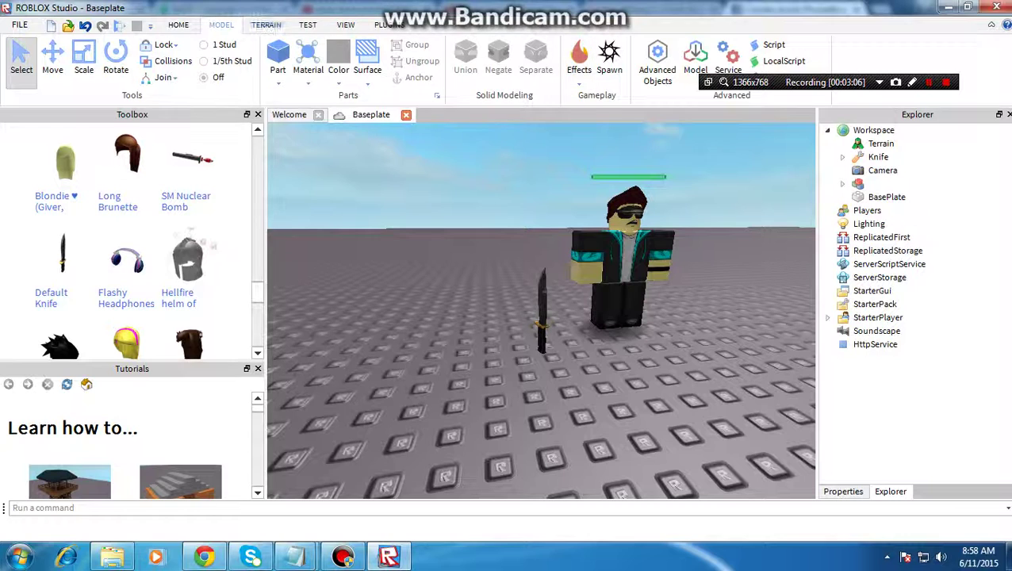
click(179, 24)
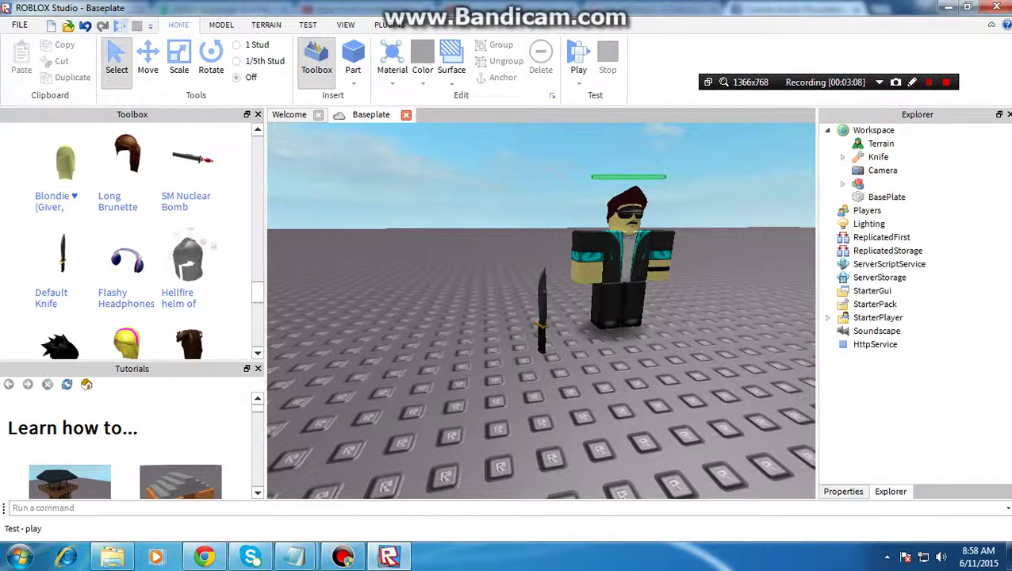
- Start a Play test, then switch to the Epic Mining 2 browser page and close frozen Studio
click(578, 59)
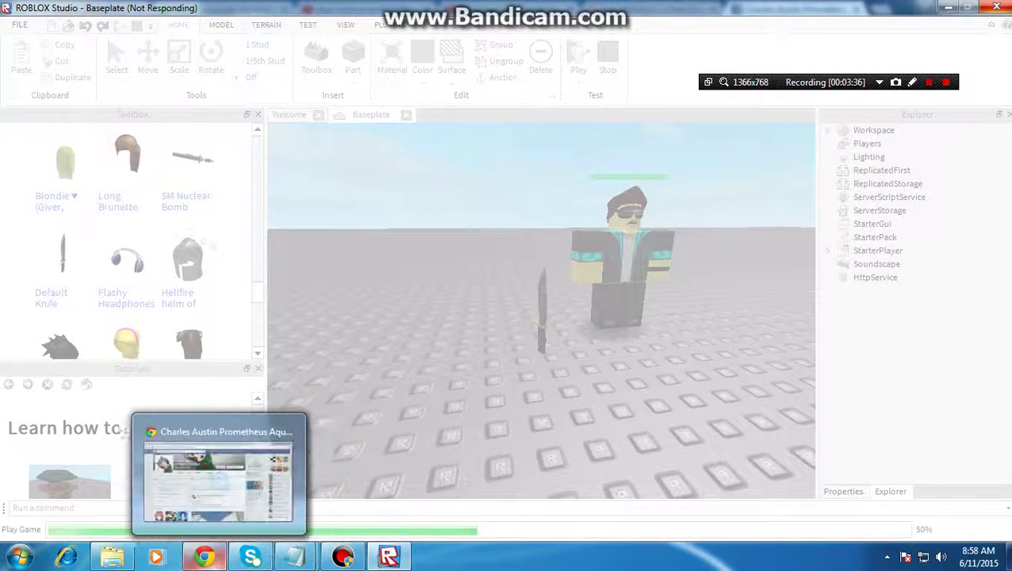
click(204, 557)
click(626, 9)
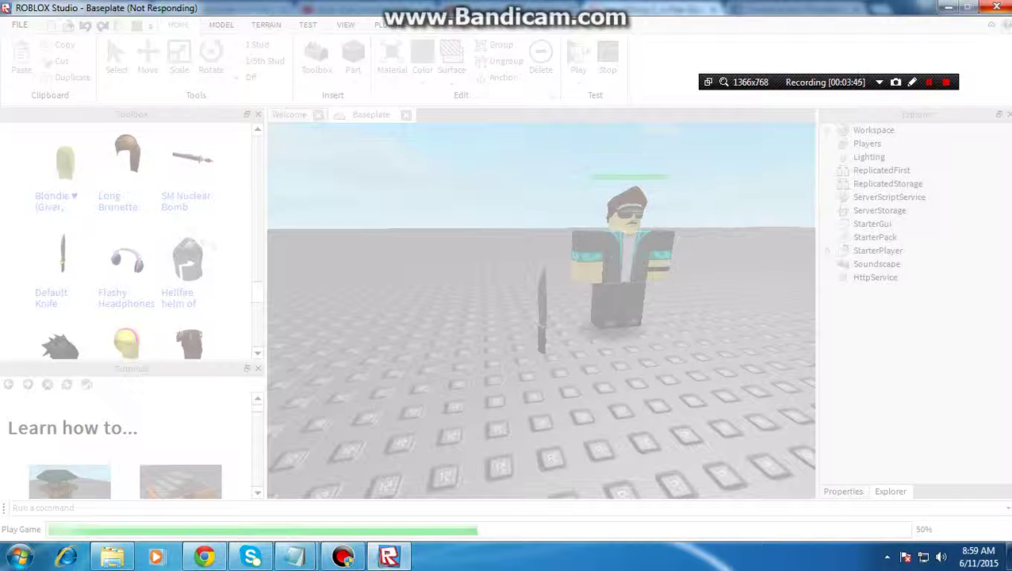
click(404, 295)
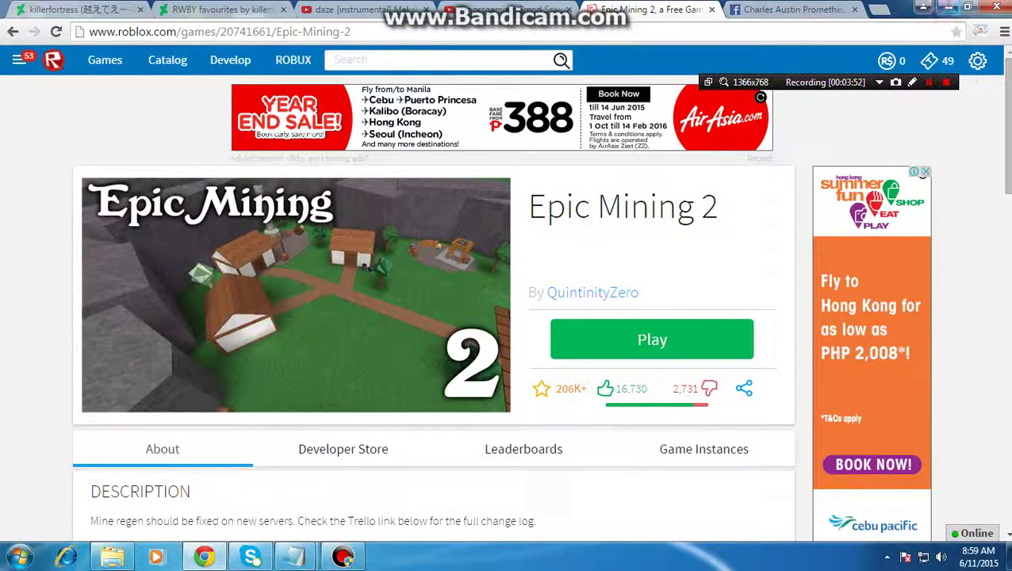
- Minimize the Chrome window showing the Epic Mining 2 page
click(922, 6)
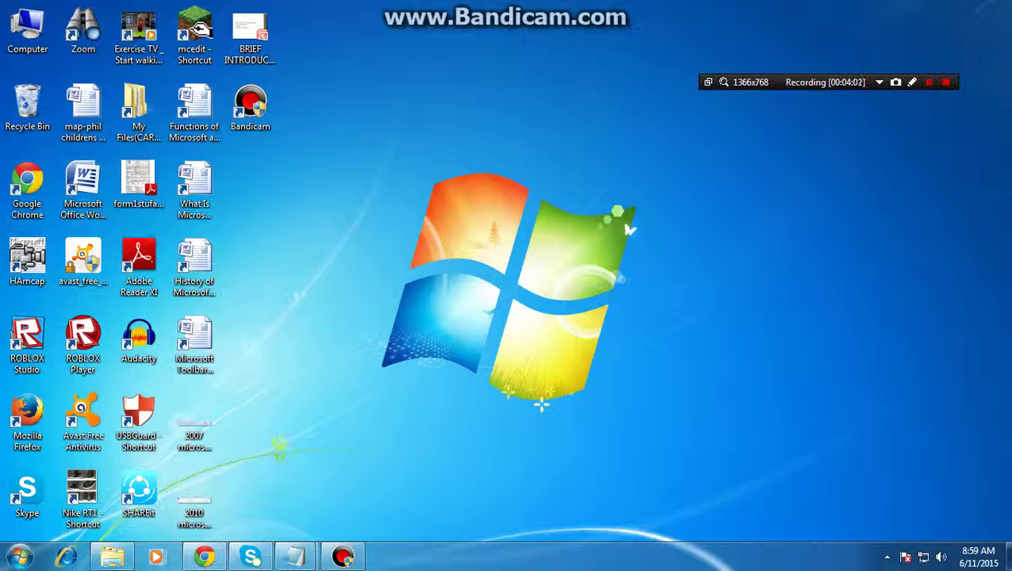
click(929, 81)
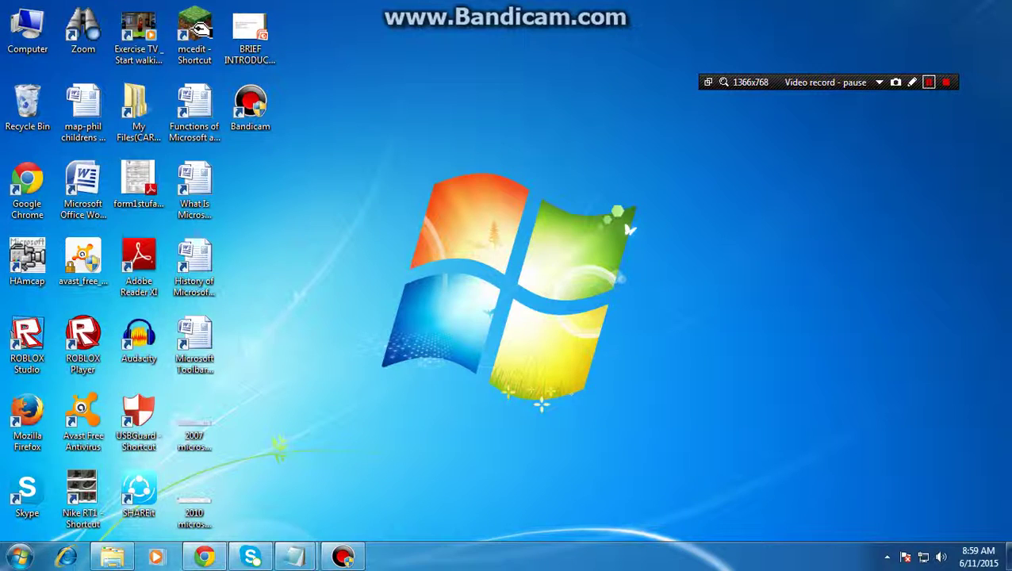